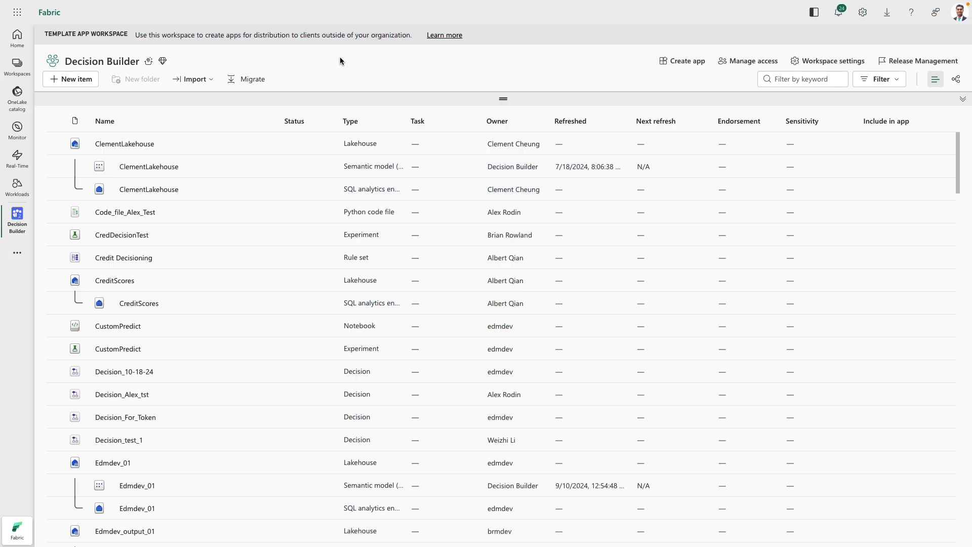
- Create a new SAS Decision (DevRed) item named "Fraud Detection Decision Agent" in the workspace
left_click(72, 80)
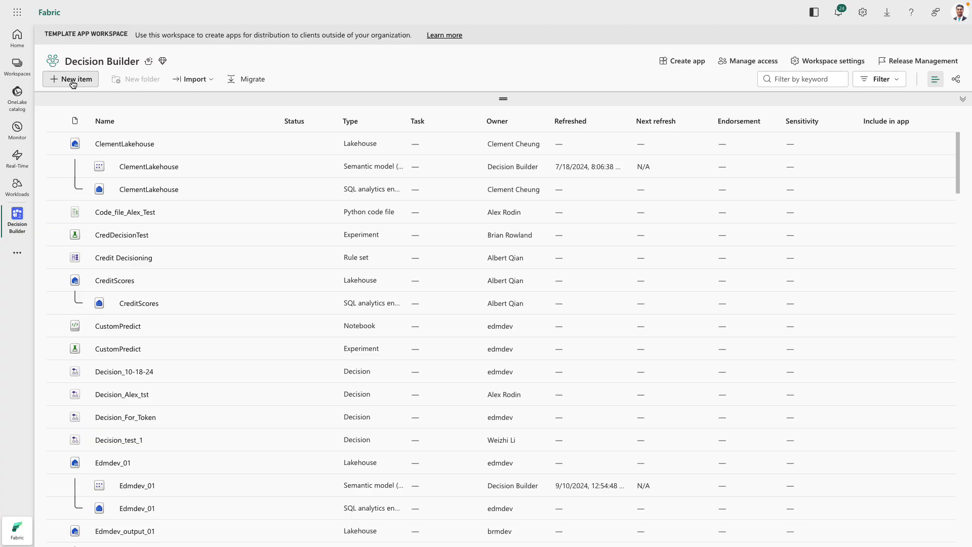
left_click(592, 63)
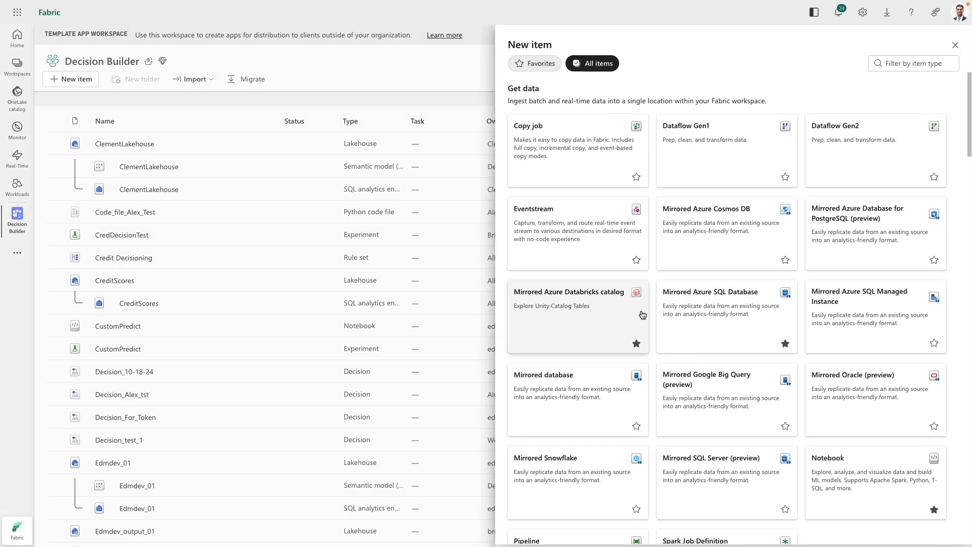
scroll(720, 351, "down", 10)
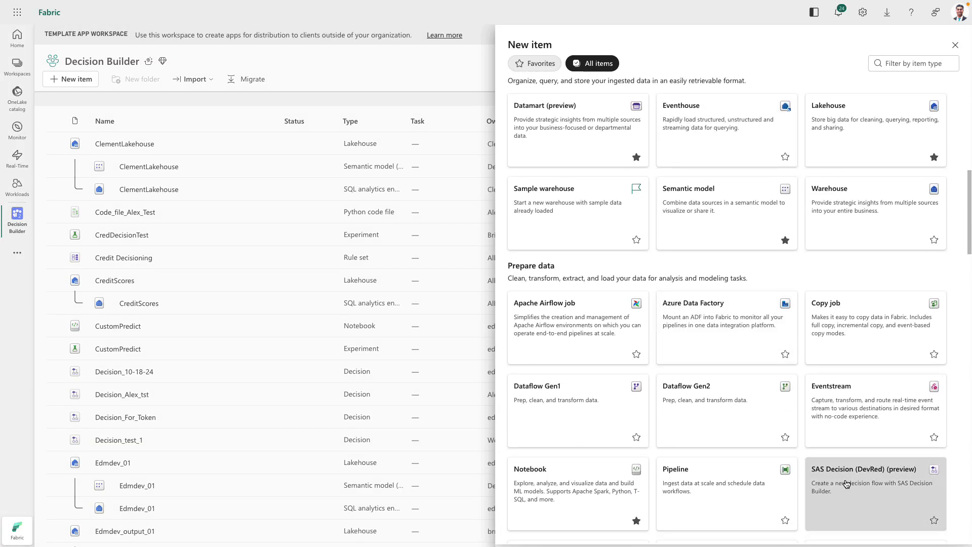
left_click(803, 486)
type("Fraud Detection Decision Agent")
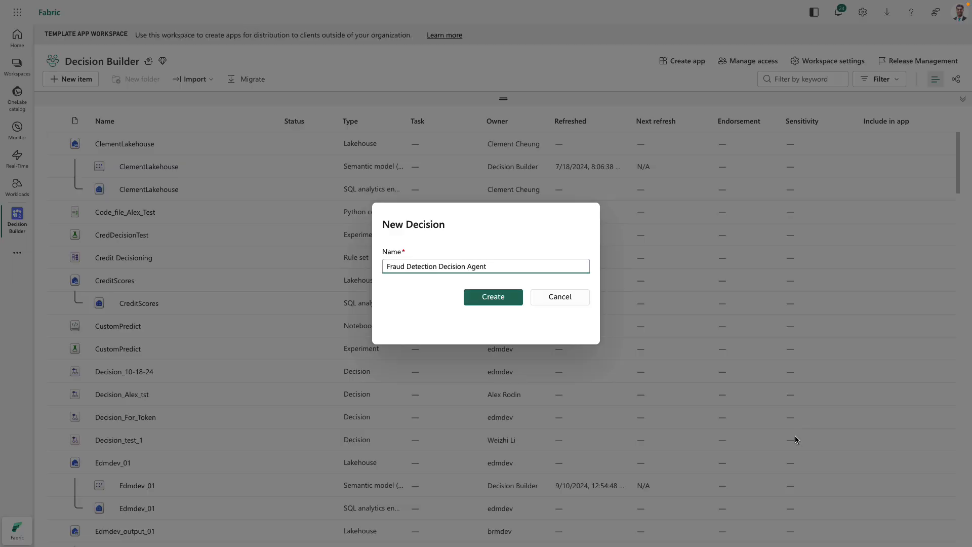
left_click(501, 296)
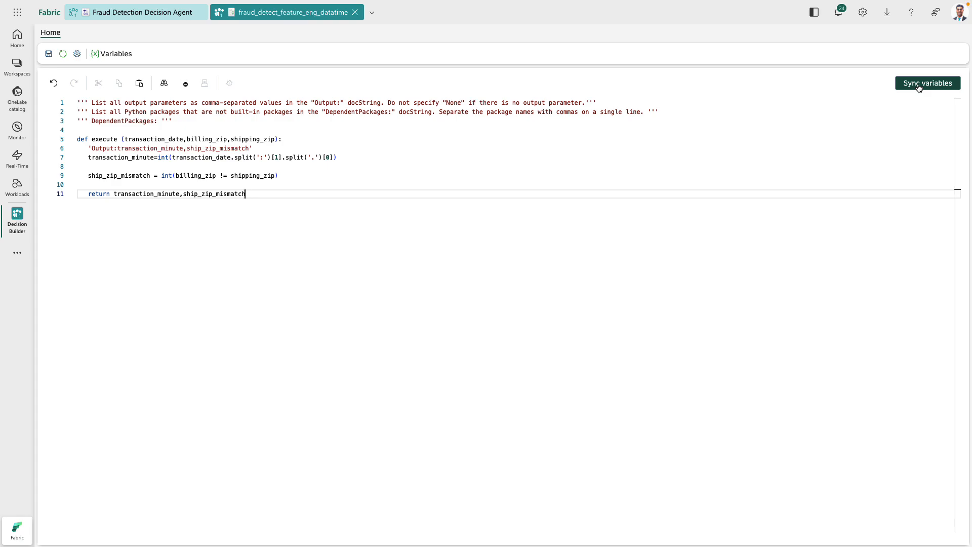
- Sync the variables of fraud_detect_feature_eng_datatime and add that Python code file to the Fraud Detection Decision Agent flow between Start and End
left_click(920, 86)
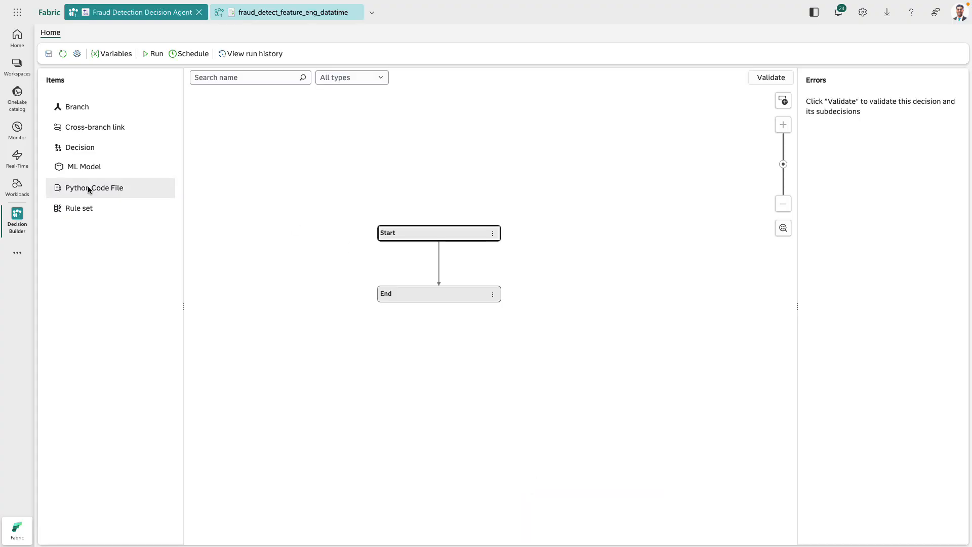
left_click_drag(87, 187, 416, 258)
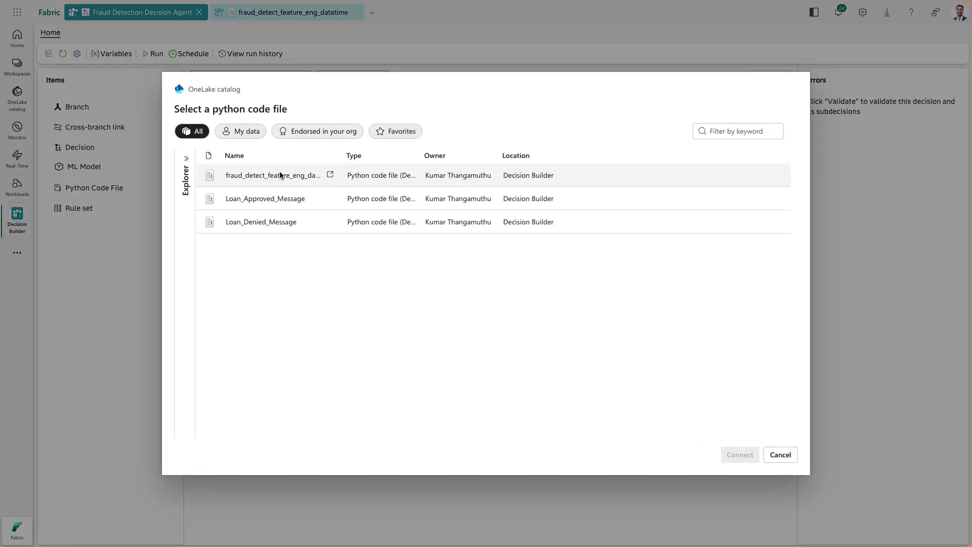
left_click(278, 176)
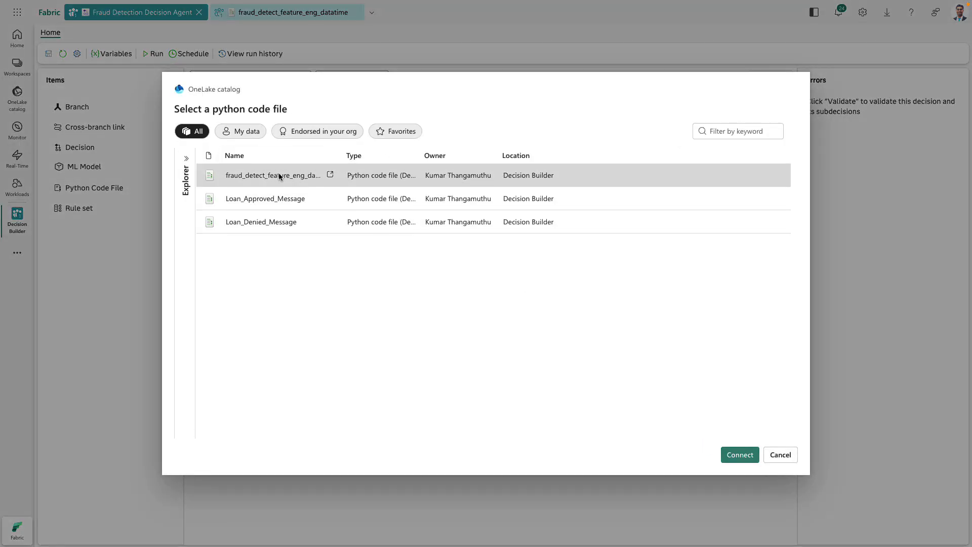
left_click(740, 456)
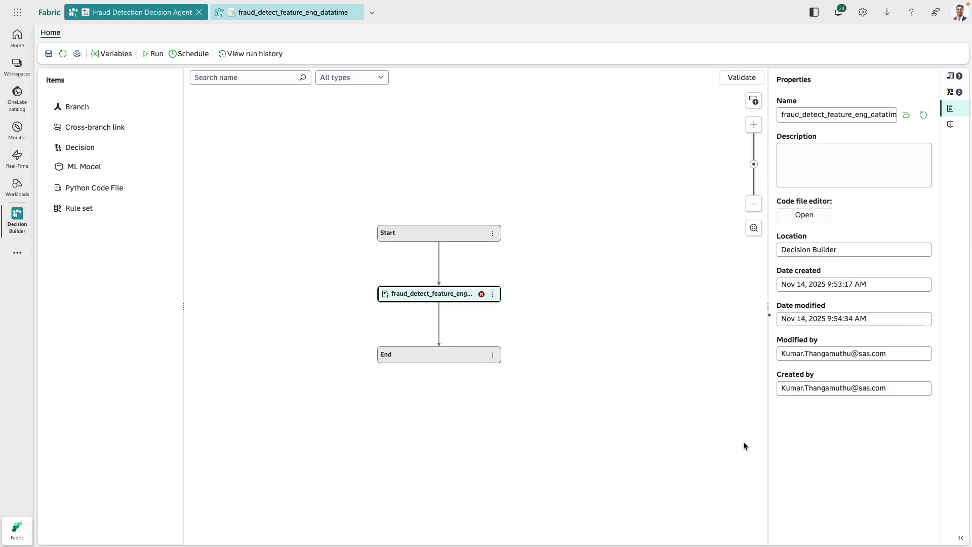
- Review the output and input variable mappings of the fraud_detect_feature_eng_datatime node and add all its missing variables to the decision
left_click(776, 320)
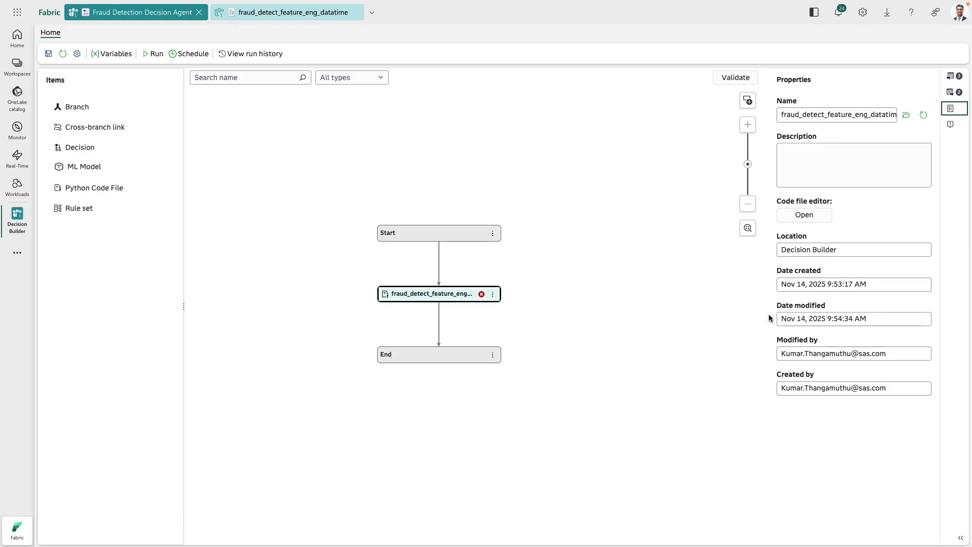
left_click(953, 94)
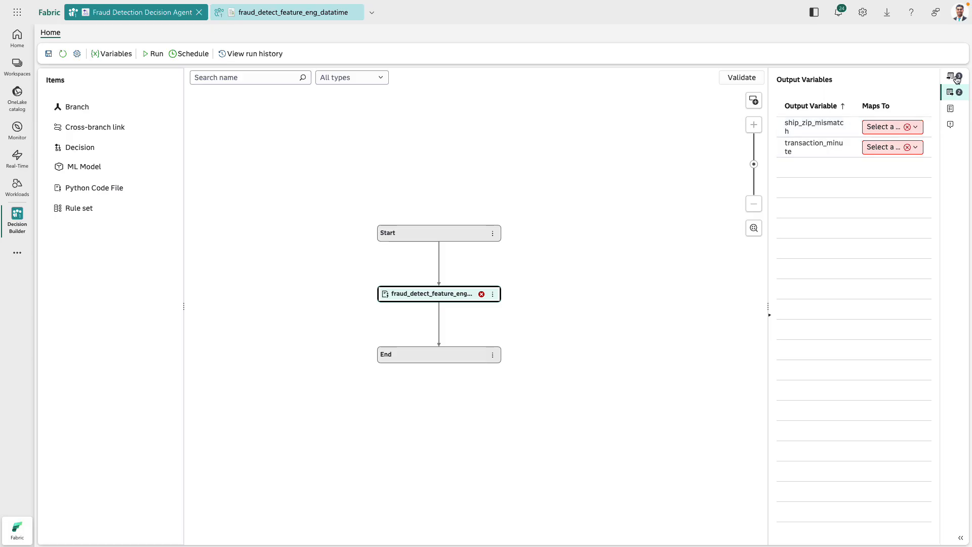
left_click(956, 78)
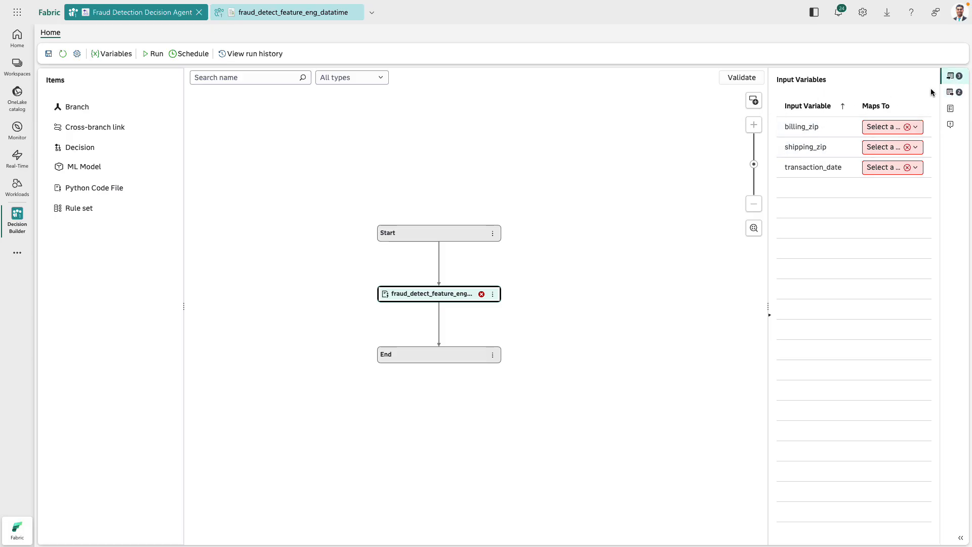
left_click(768, 317)
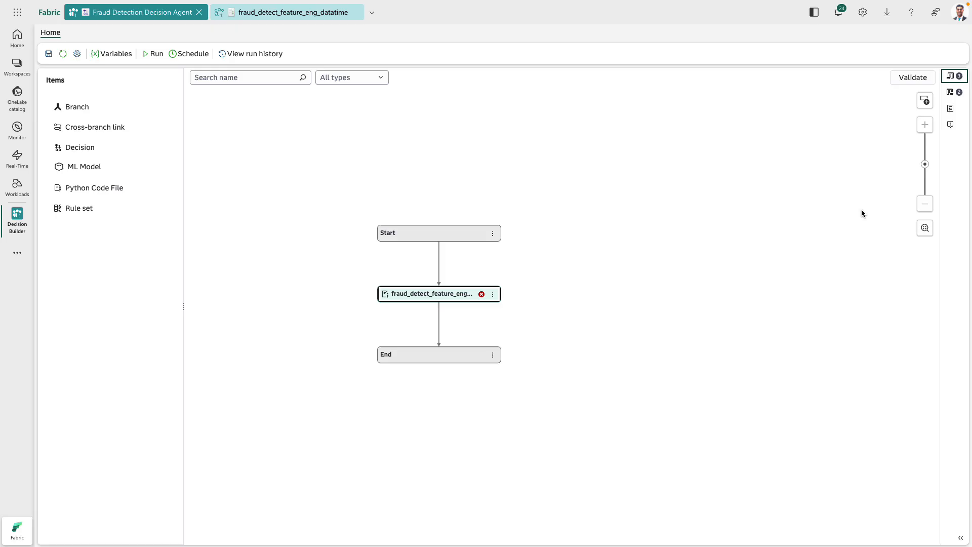
left_click(930, 104)
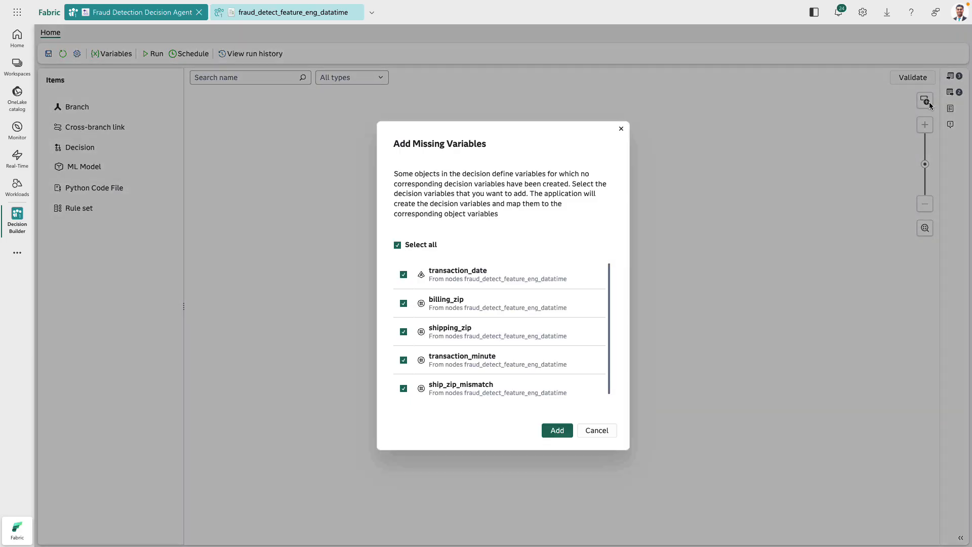
left_click(562, 432)
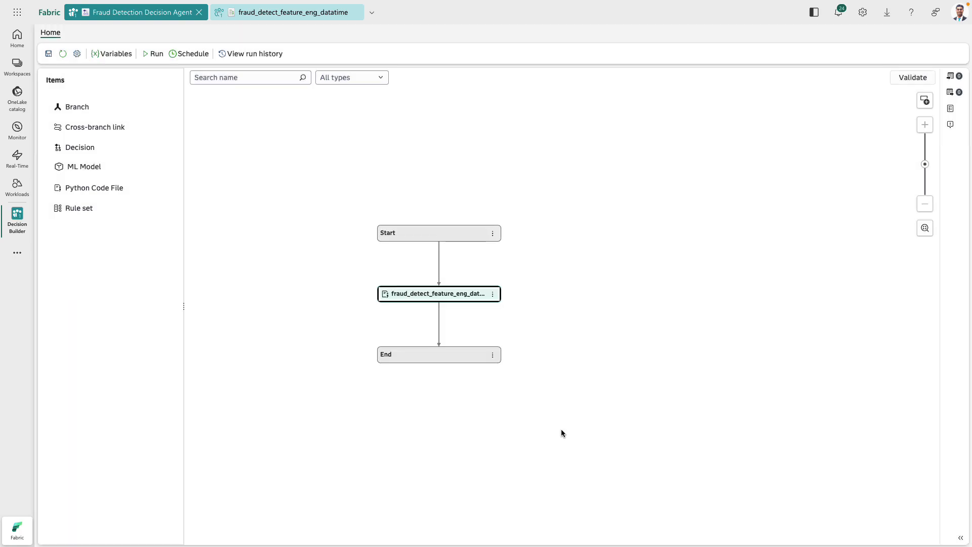
left_click(951, 96)
left_click(950, 76)
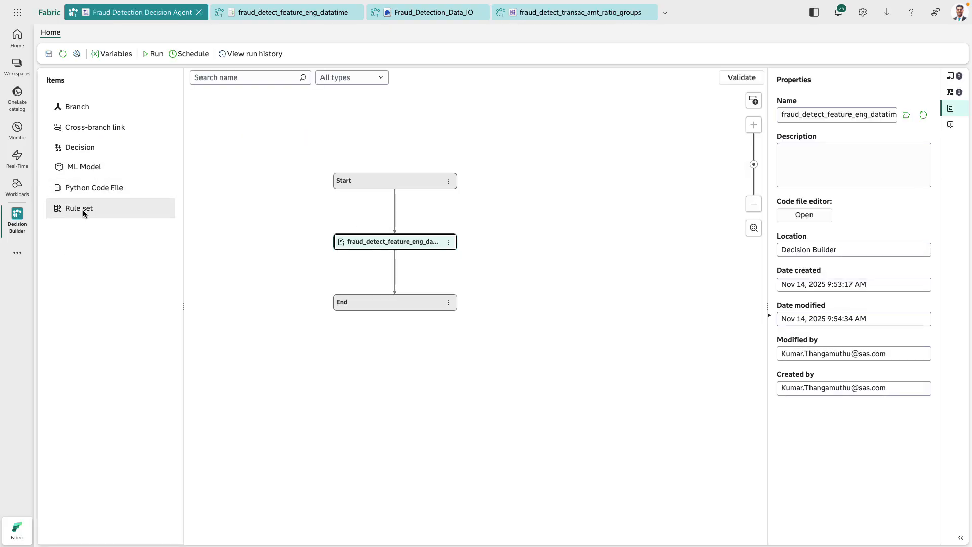
- Add the fraud_detect_transac_amt_ratio_groups rule set to the decision flow after the fraud_detect_feature_eng_datatime node
left_click_drag(83, 213, 396, 276)
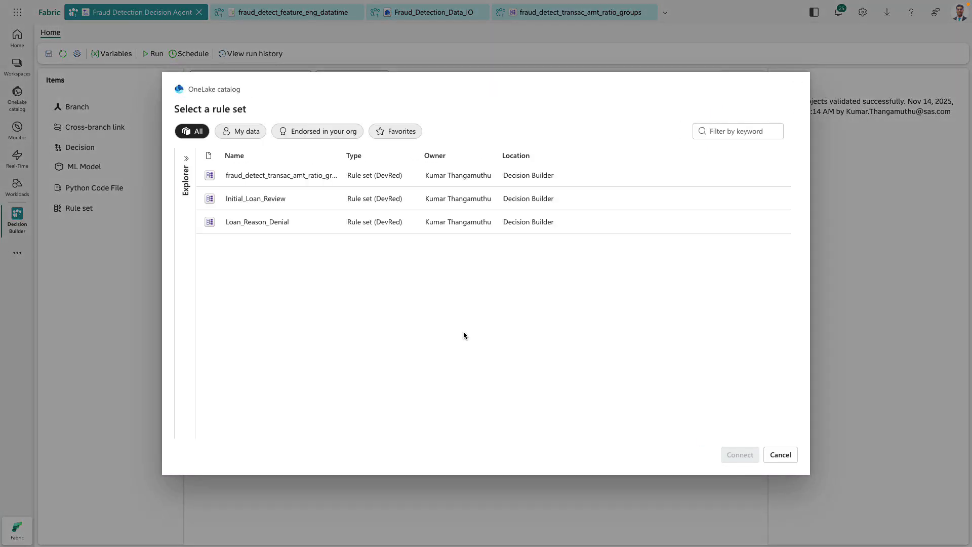
left_click(285, 178)
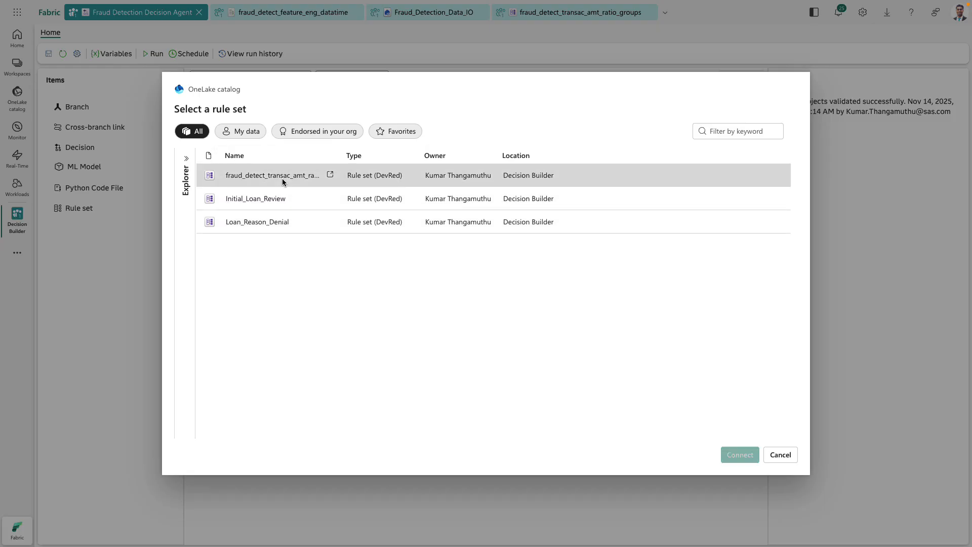
left_click(741, 456)
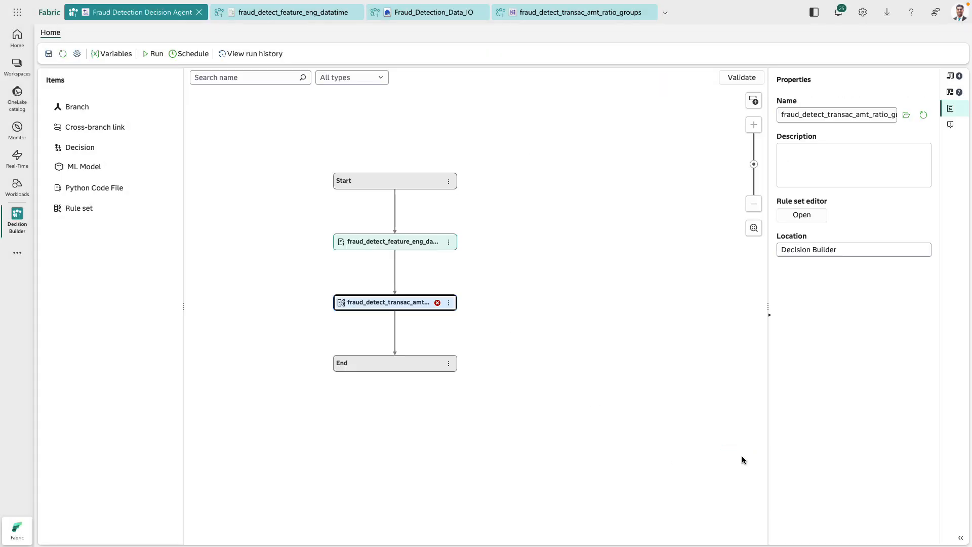
- Add all missing variables from the fraud_detect_transac_amt_ratio_groups rule set and check the decision's variable list
left_click(952, 93)
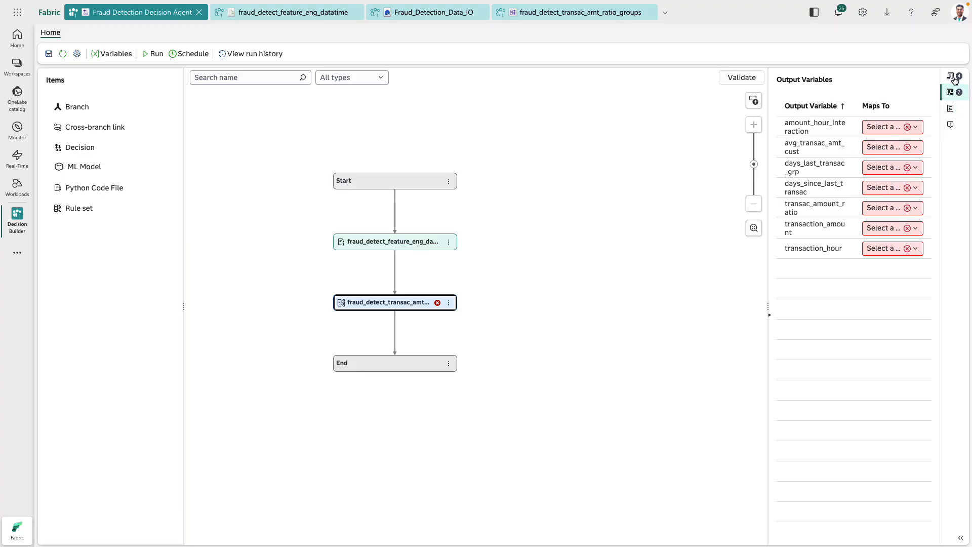
left_click(952, 77)
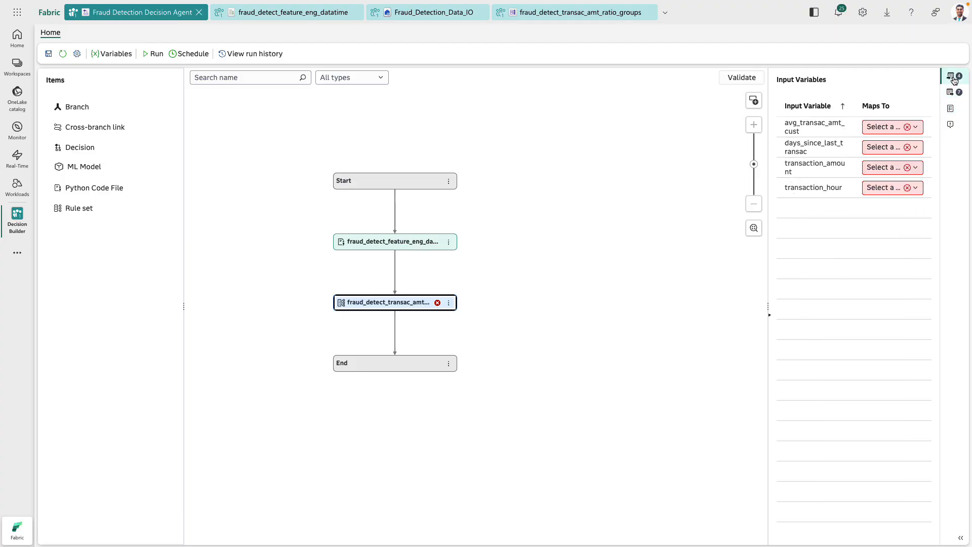
left_click(755, 101)
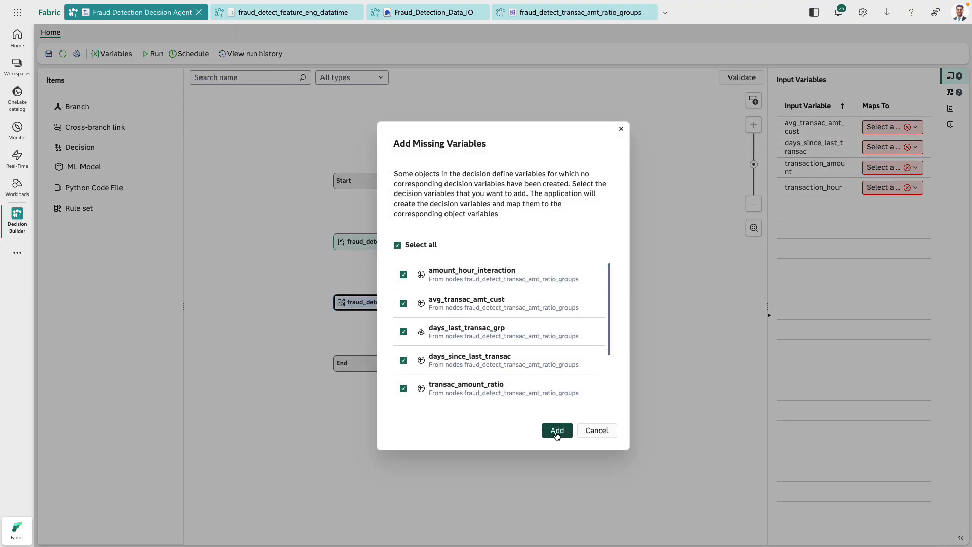
left_click(557, 431)
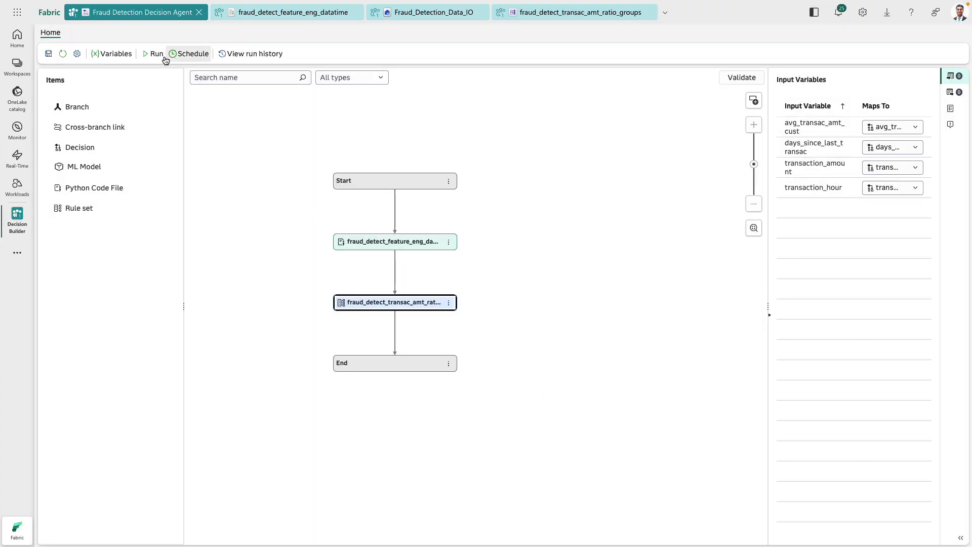
left_click(119, 56)
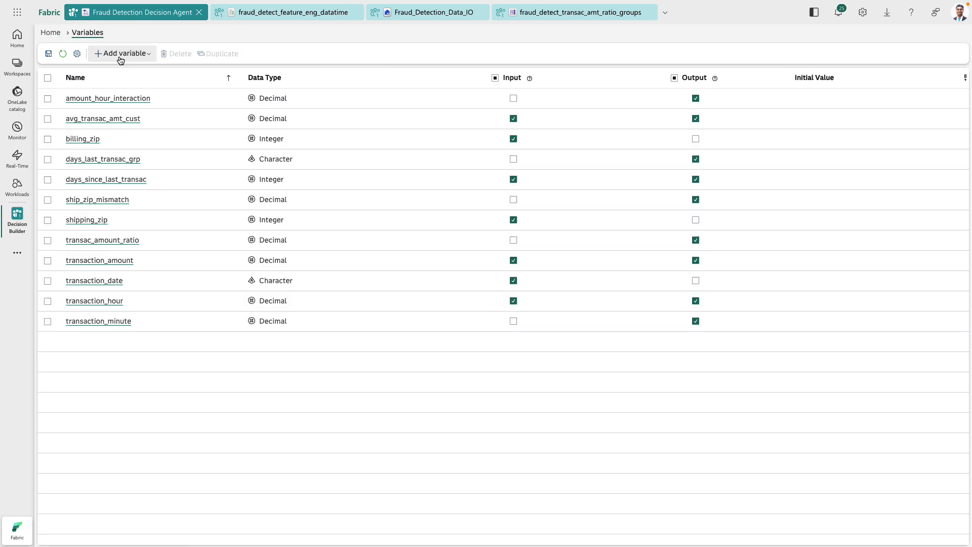
left_click(56, 38)
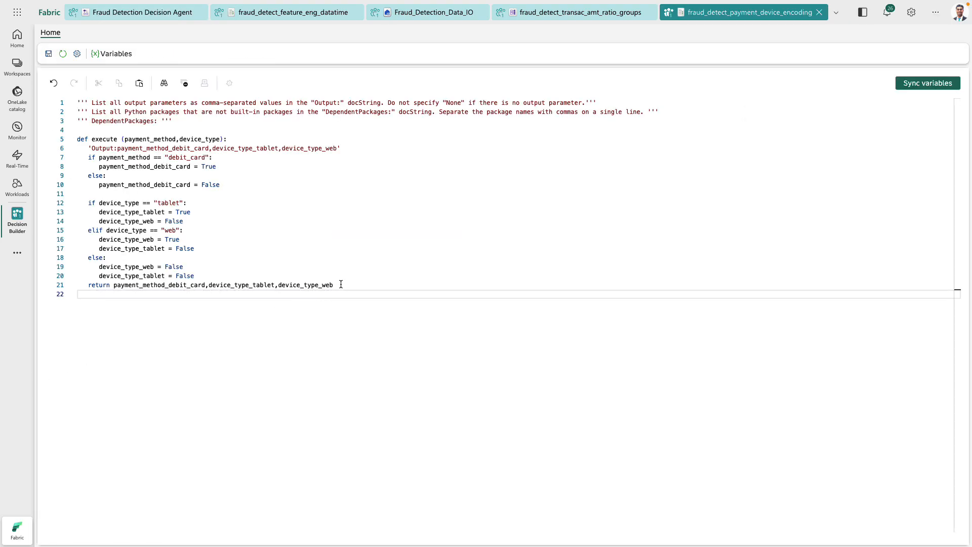
- Remove the trailing empty line from the fraud_detect_payment_device_encoding code and sync its variables
key("BackSpace")
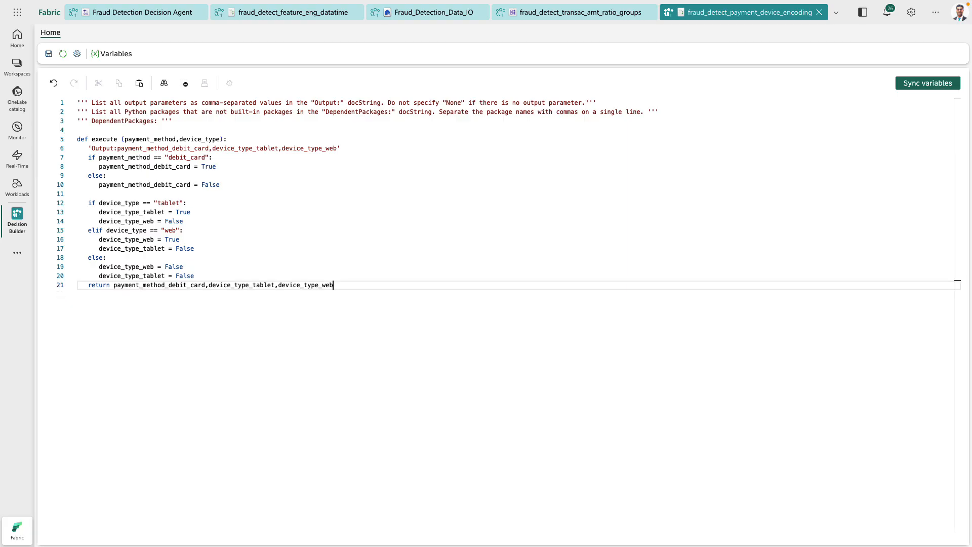
left_click(902, 86)
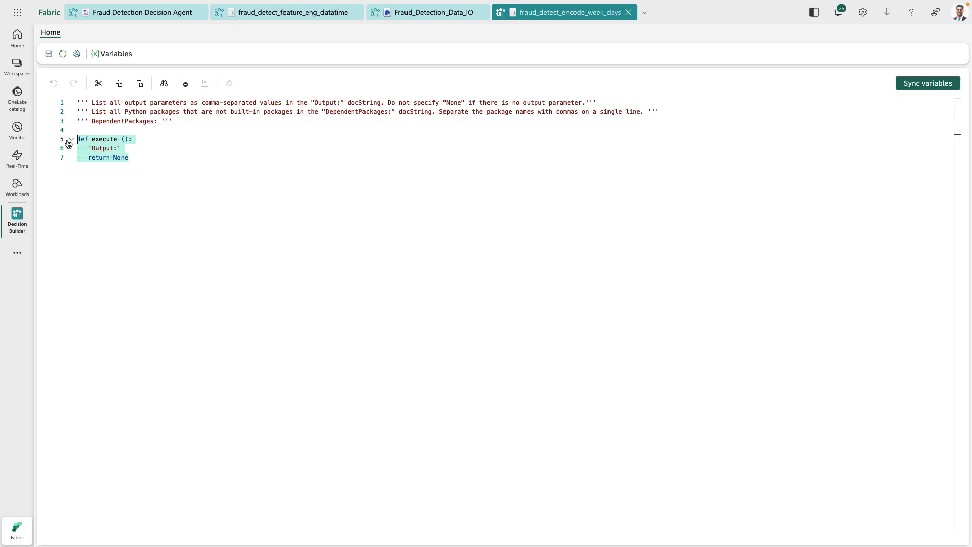
- Replace the default execute function in fraud_detect_encode_week_days with the pasted code that encodes transac_day_of_week into True/False day variables
key("ctrl+v")
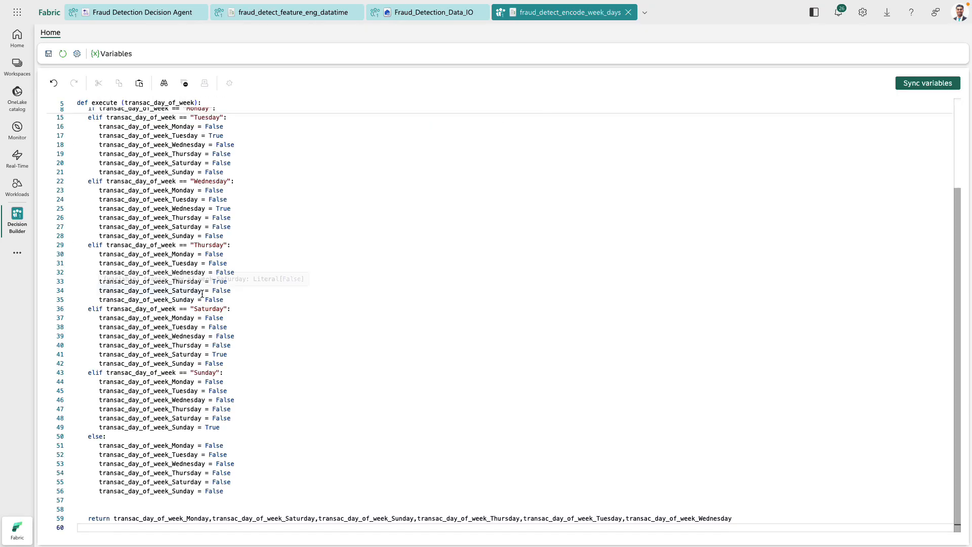
scroll(198, 296, "up", 3)
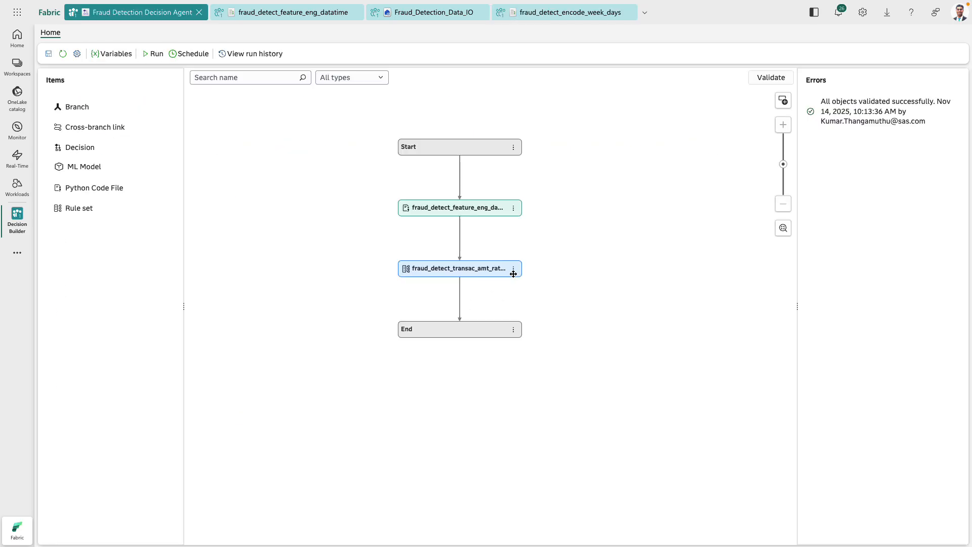
- Add the fraud_detect_payment_device_encoding Python code file to the decision flow after the fraud_detect_transac_amt_ratio_groups rule set
left_click(514, 272)
mouse_move(527, 224)
left_click(606, 274)
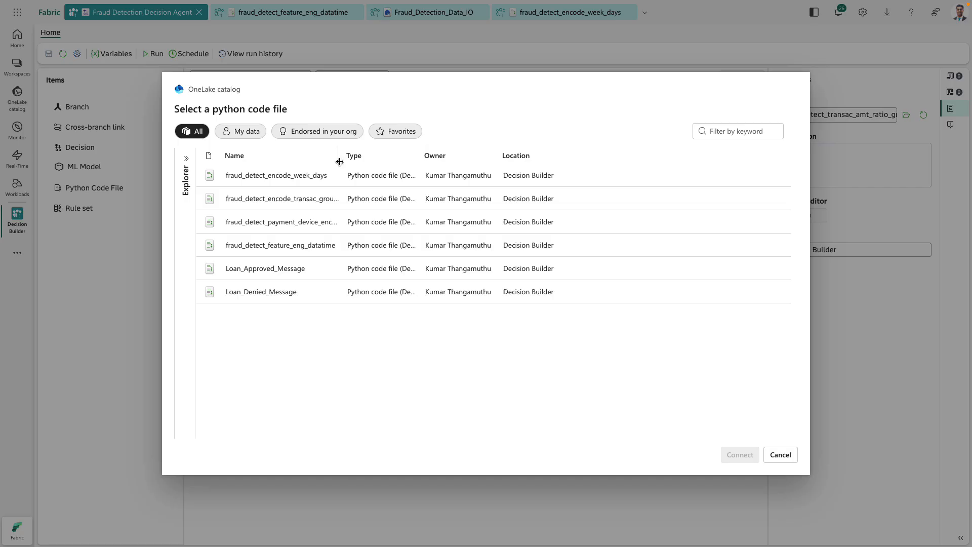
left_click(311, 225)
left_click(739, 455)
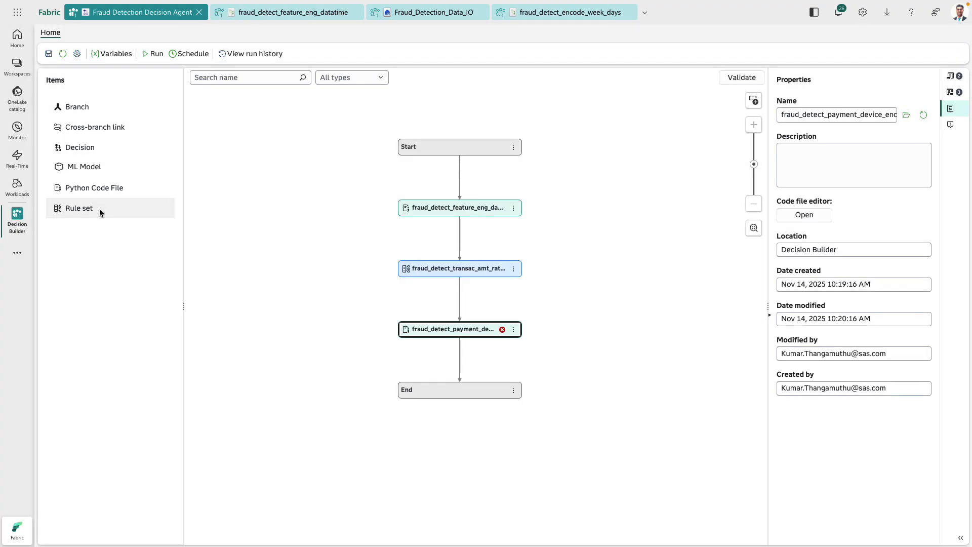
- Add the fraud_detect_encode_transac_groups Python code file to the decision flow after the fraud_detect_payment_device_encoding node
left_click_drag(98, 190, 482, 367)
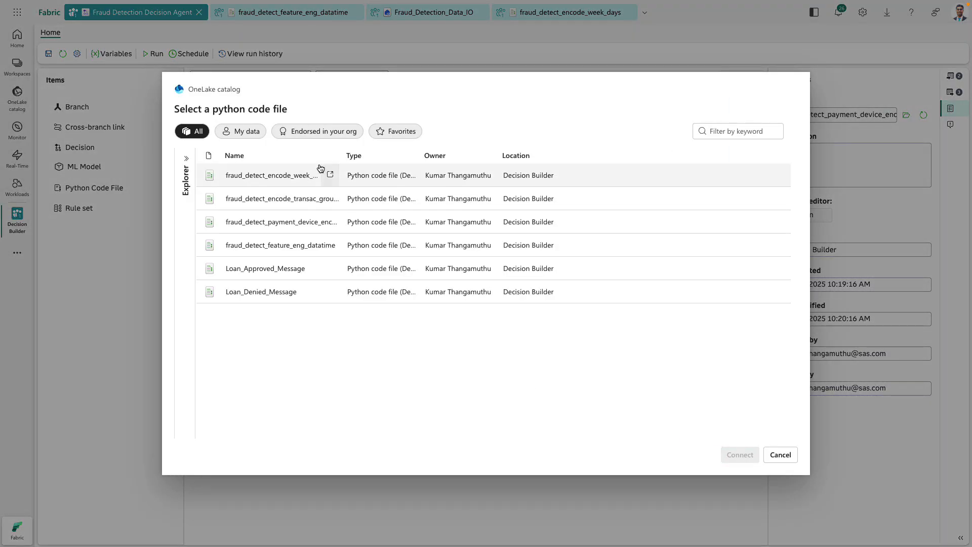
left_click_drag(340, 166, 403, 165)
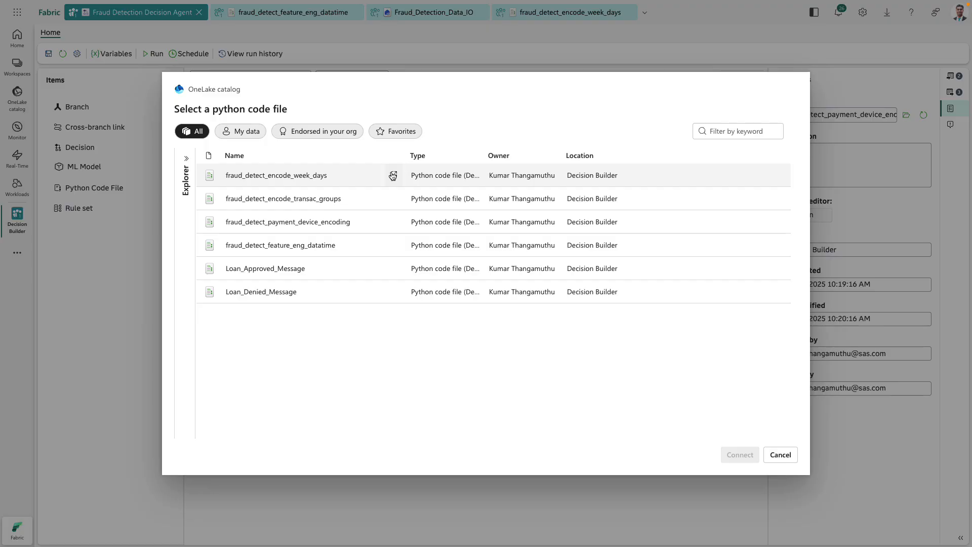
left_click(320, 203)
left_click(740, 455)
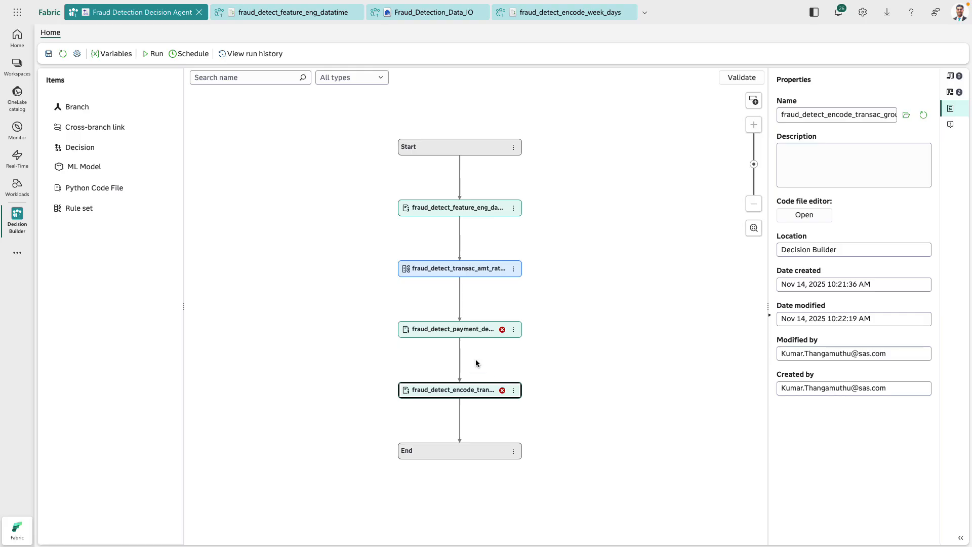
- Add the fraud_detect_encode_week_days Python code file to the decision flow after the fraud_detect_encode_transac_groups node
left_click_drag(109, 194, 471, 425)
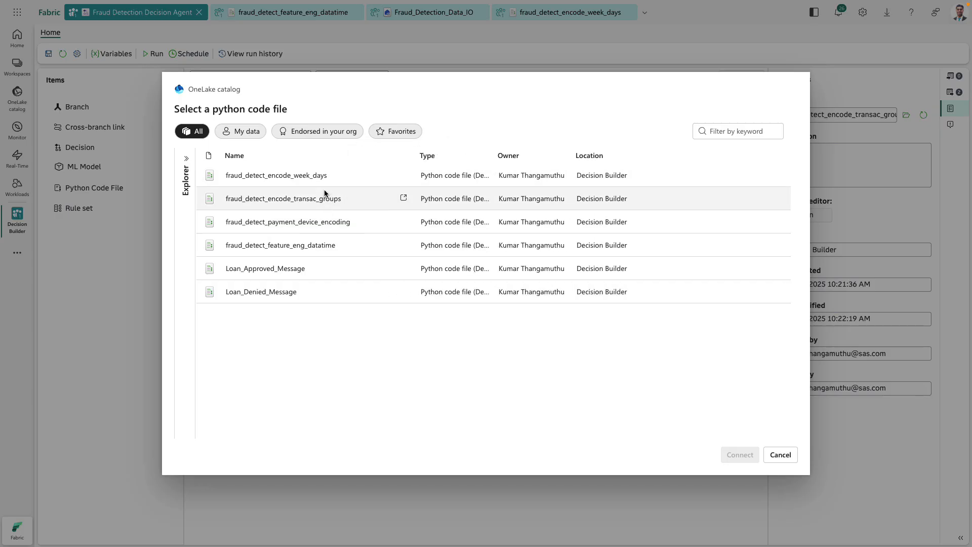
left_click(323, 176)
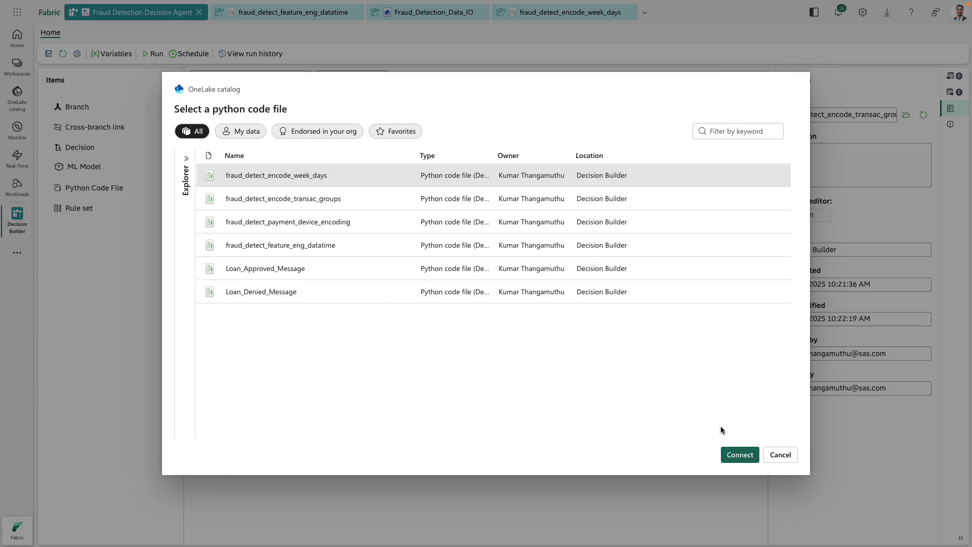
left_click(733, 455)
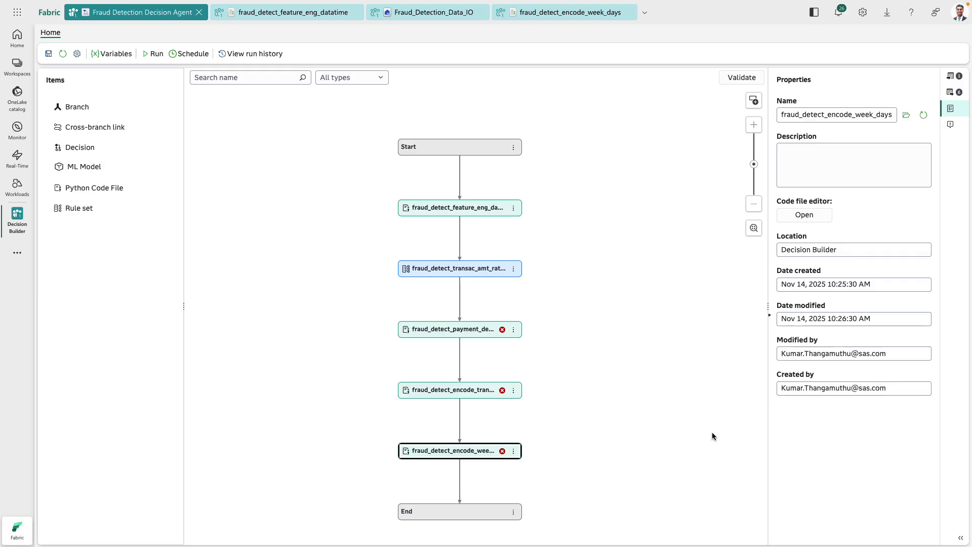
- Add and map all missing decision variables for the encoding Python code nodes, and review the decision's variable list
left_click_drag(518, 356, 520, 310)
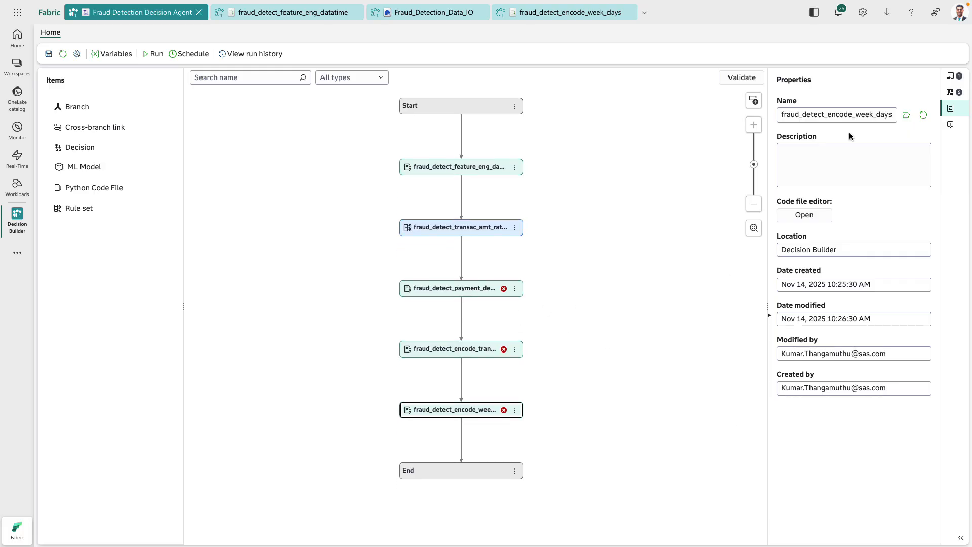
left_click(952, 93)
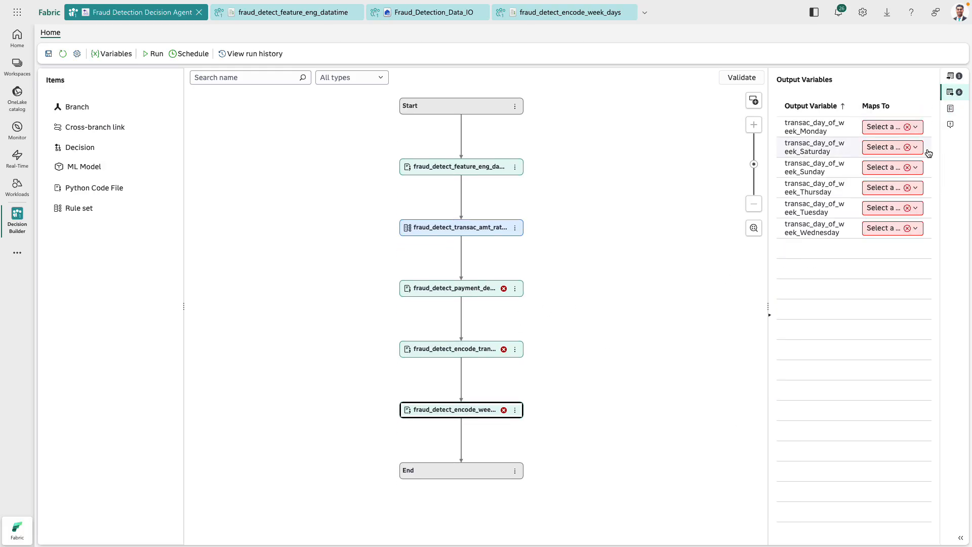
left_click(753, 101)
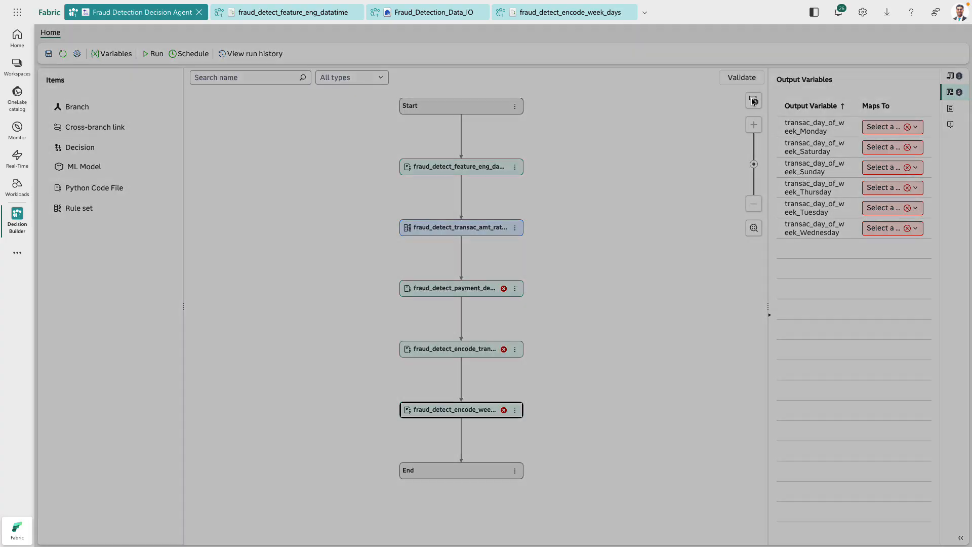
scroll(537, 354, "down", 5)
scroll(537, 355, "down", 3)
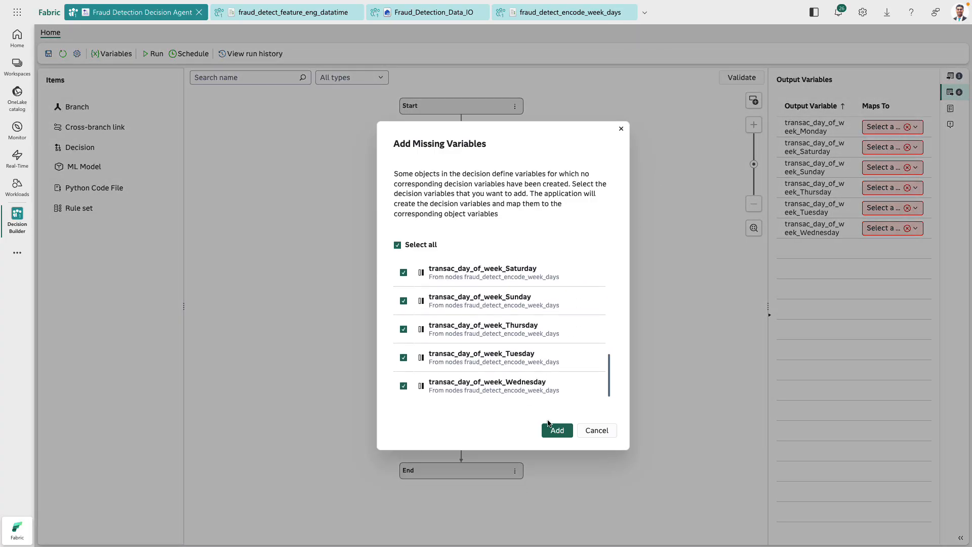
left_click(557, 430)
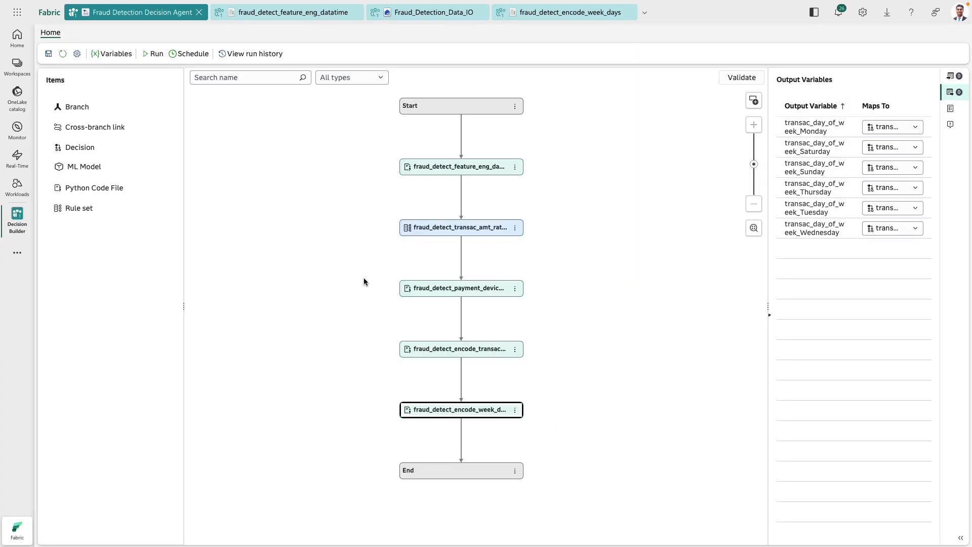
left_click(113, 54)
scroll(333, 381, "down", 3)
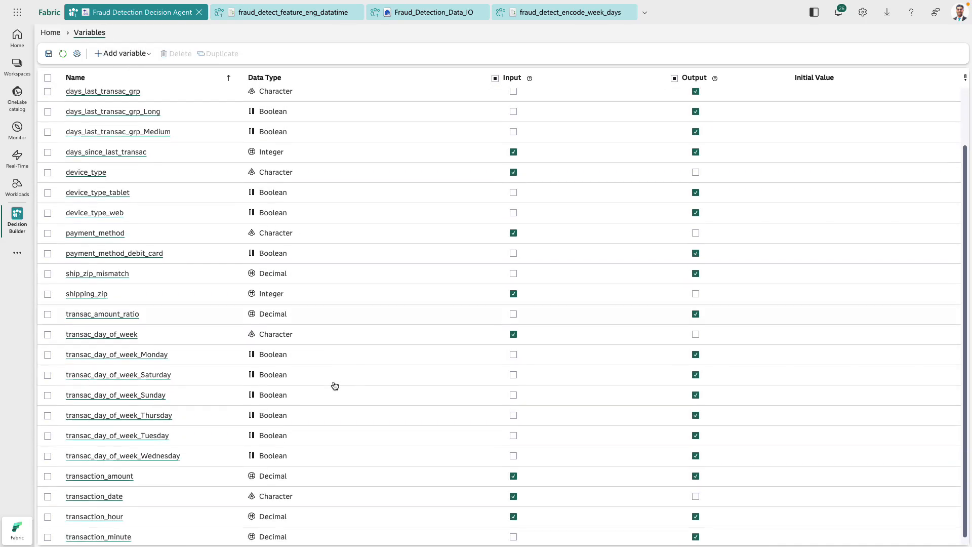
left_click(53, 34)
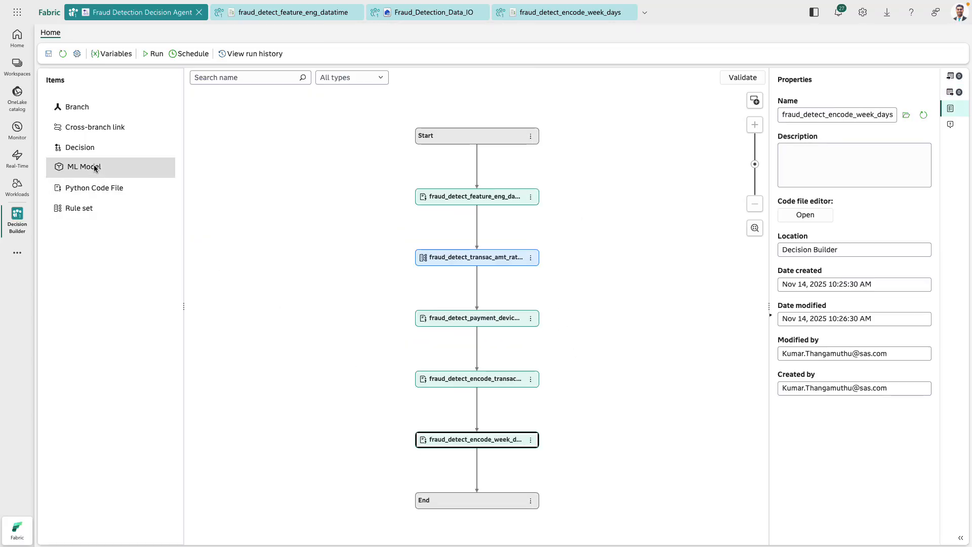
- Add the CC_Fraud_Detection_Model ML model to the decision flow after the fraud_detect_encode_week_days node
left_click_drag(96, 167, 482, 467)
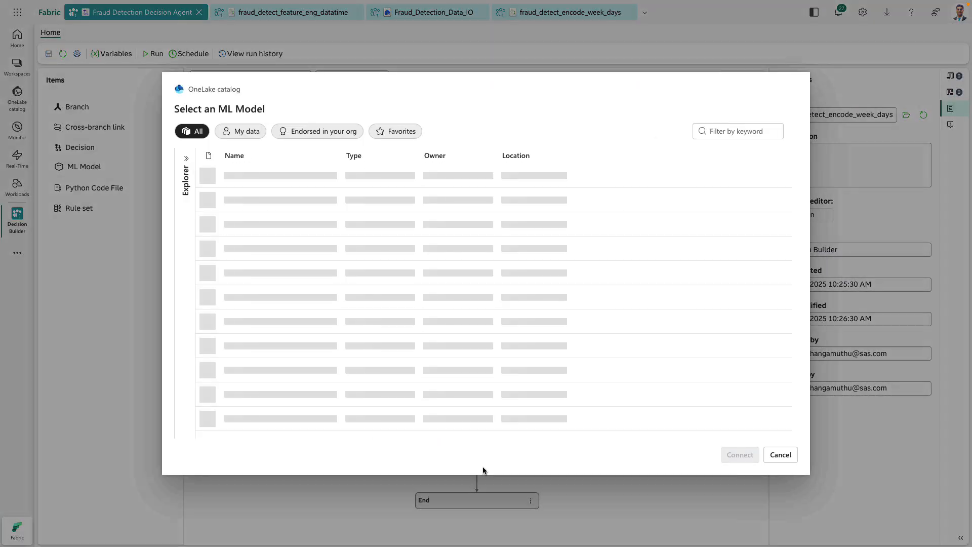
left_click(303, 175)
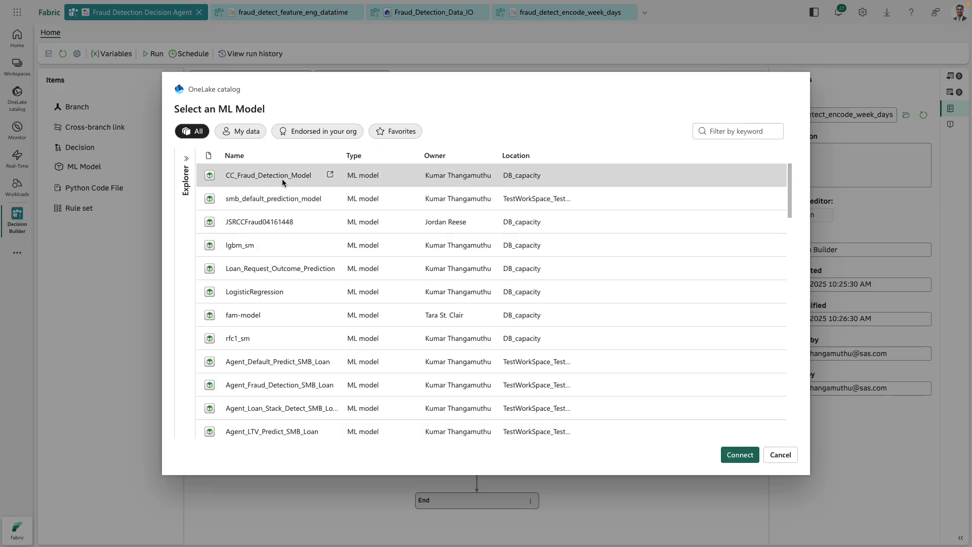
left_click(735, 455)
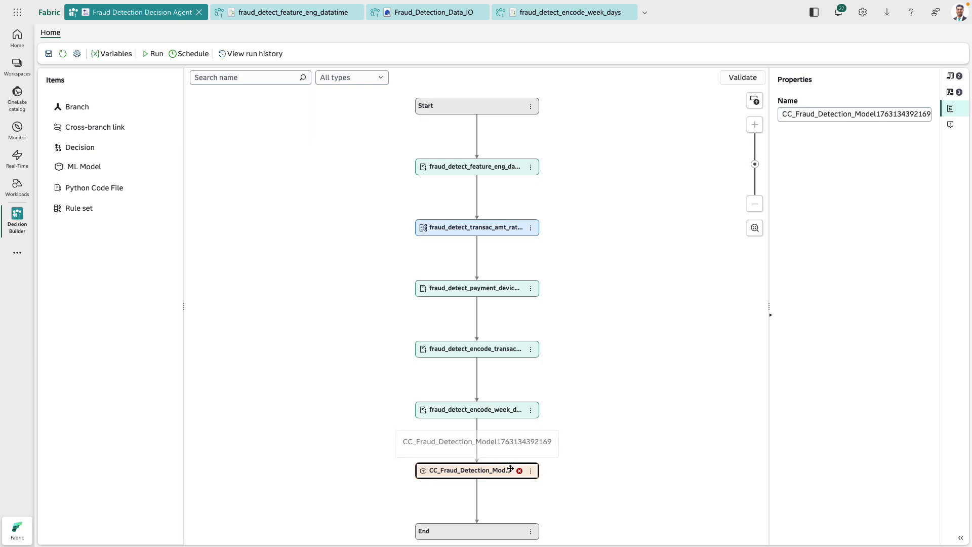
- Review the ML model's input mappings and add its missing variables transaction_id, transac_count_cust_today, prediction, probability_class_0 and probability_class_1
left_click(954, 80)
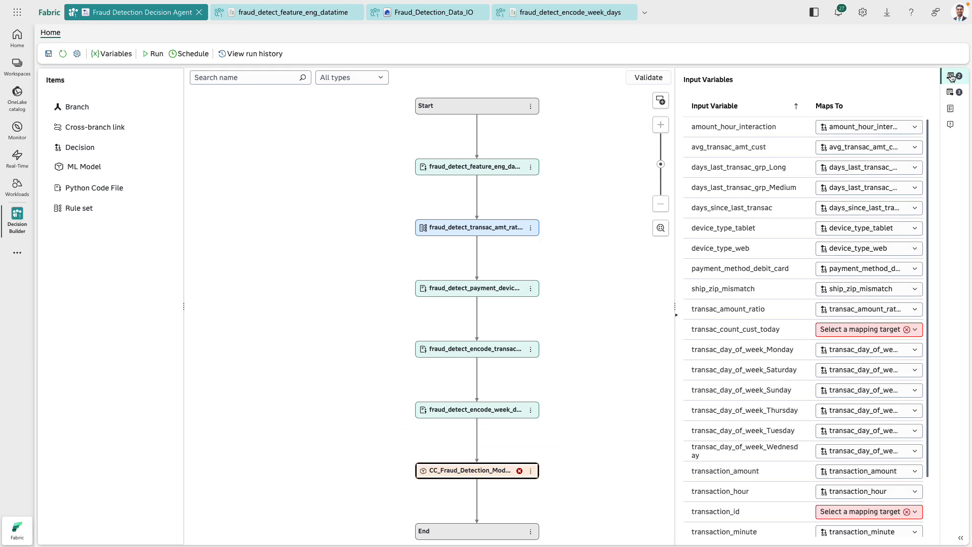
scroll(764, 346, "down", 3)
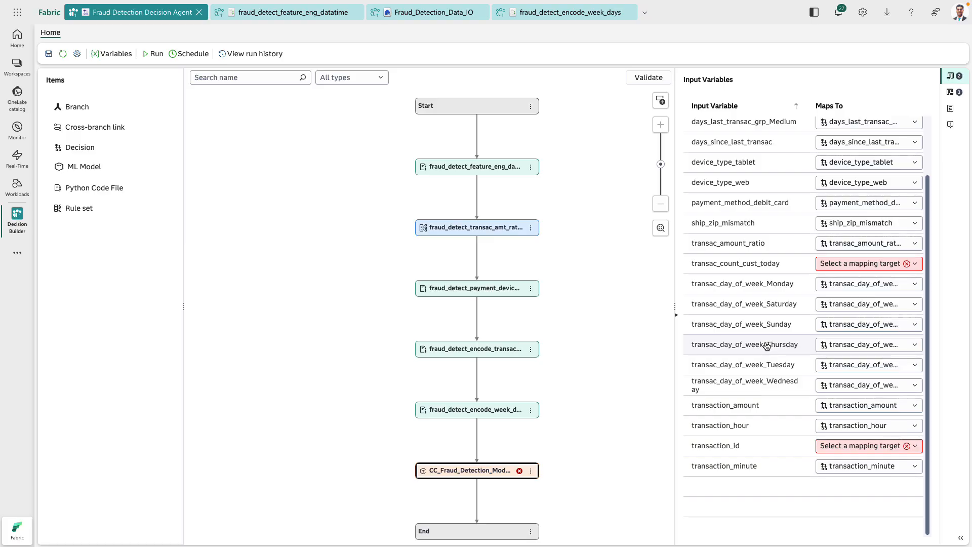
scroll(766, 347, "up", 3)
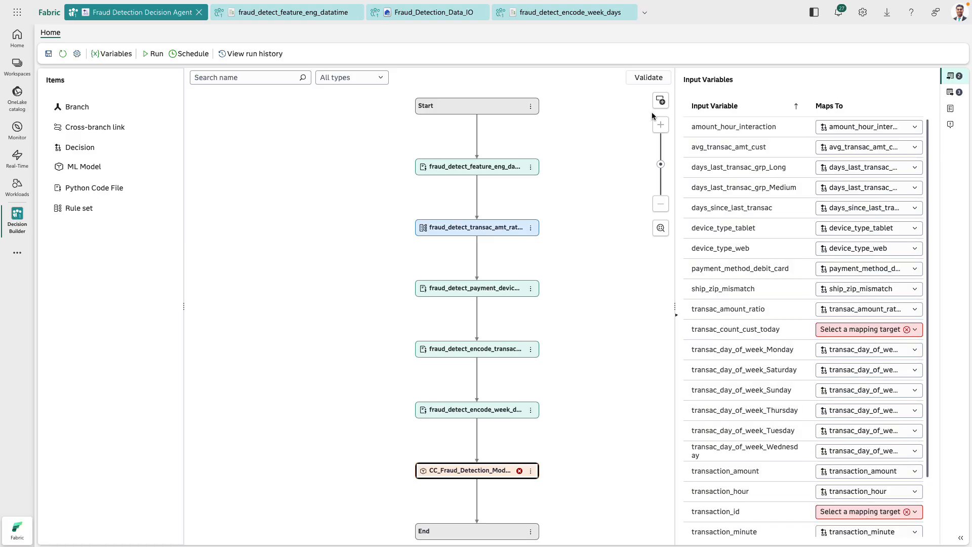
left_click(660, 104)
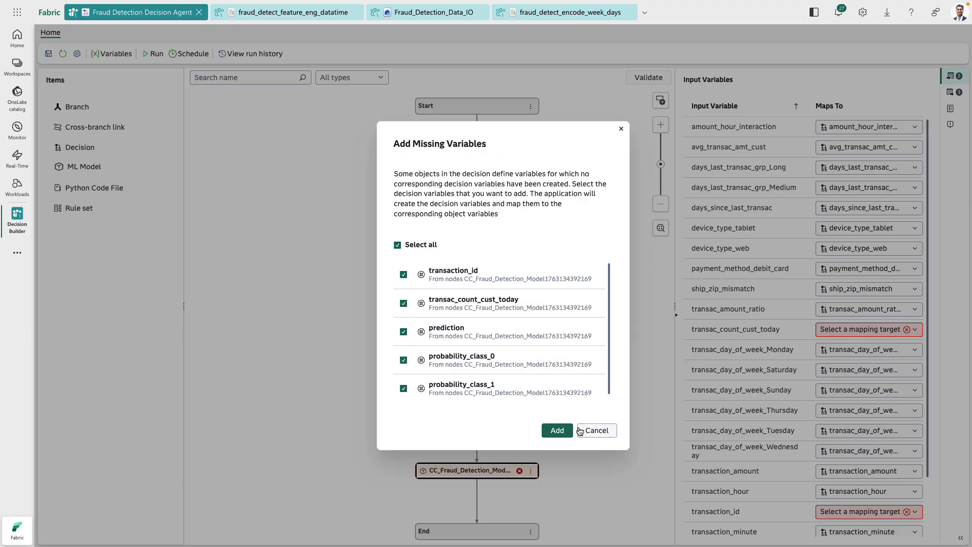
left_click(552, 431)
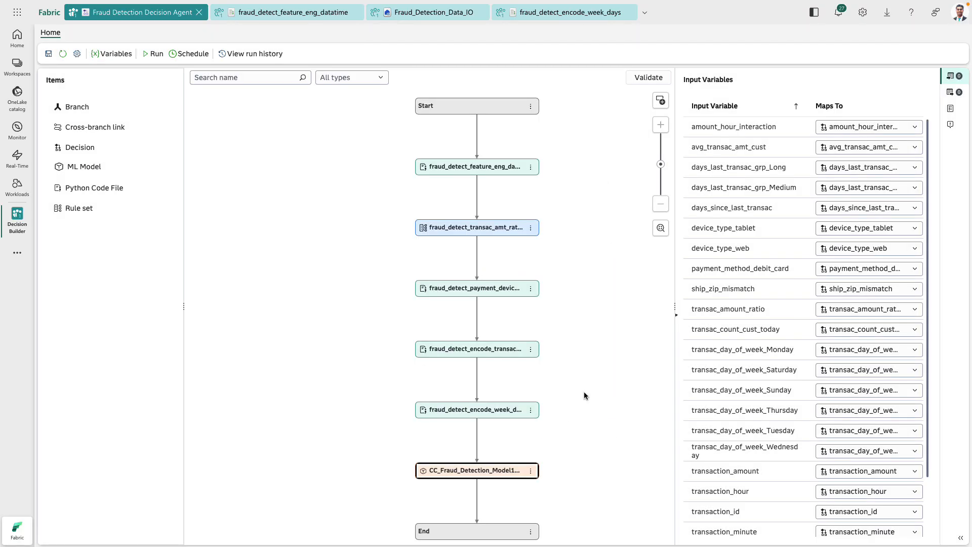
- Add a Yes/No (variable) branch named predict_high_risk after the CC_Fraud_Detection_Model node
left_click_drag(74, 111, 461, 504)
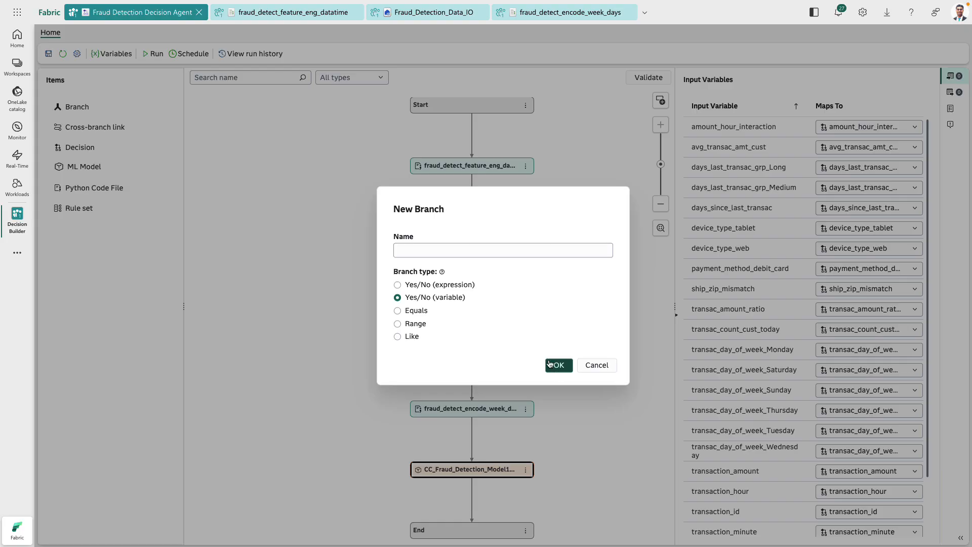
left_click(458, 250)
type("predic")
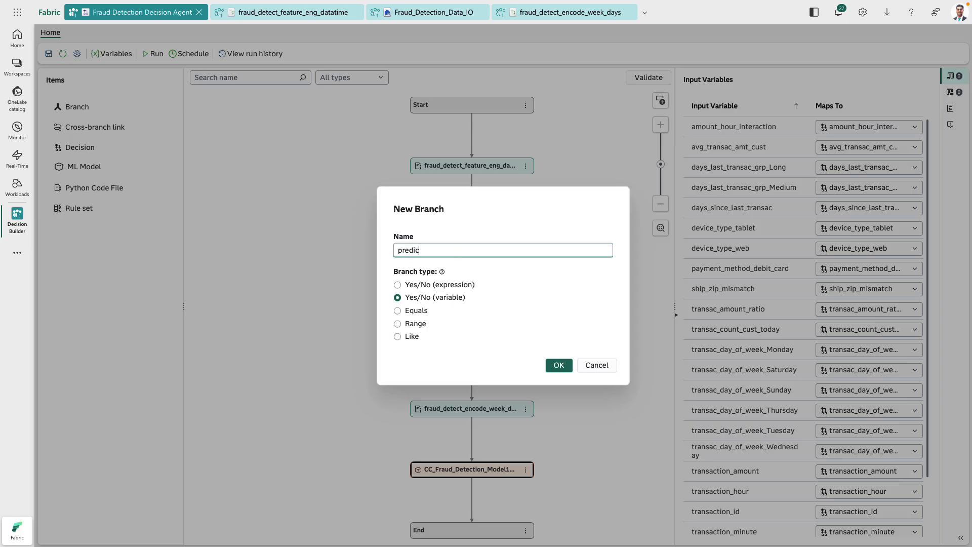
type("t_high_risk")
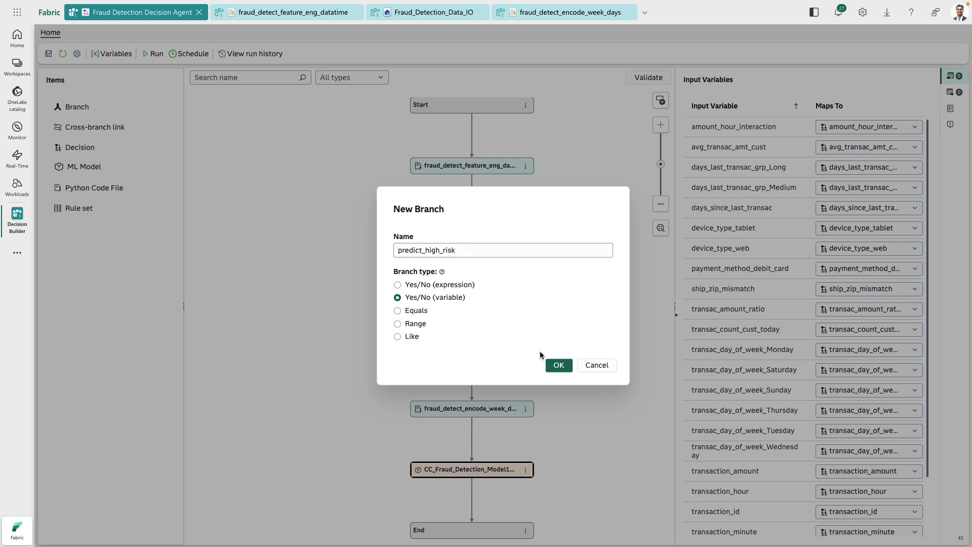
left_click(559, 365)
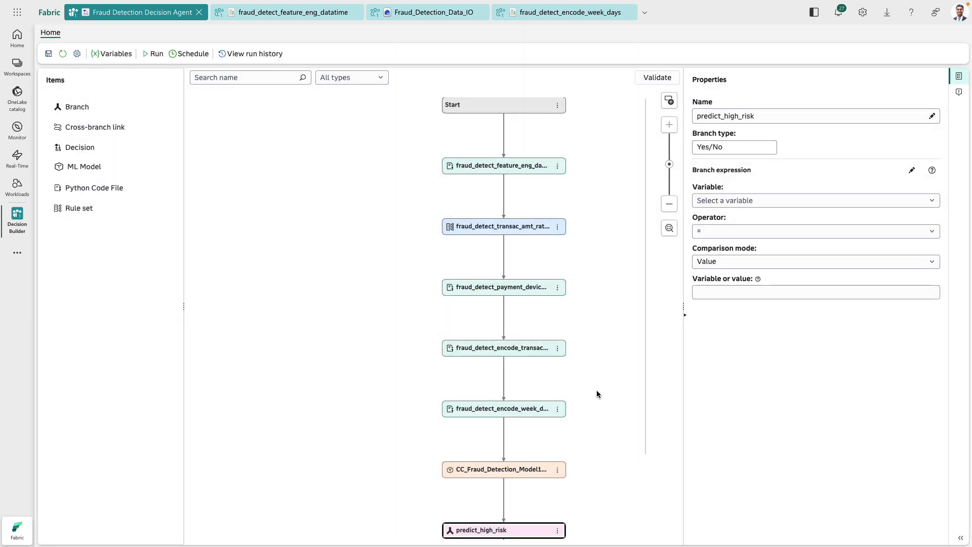
- Set the predict_high_risk branch expression to probability_class_1 > 0.52
left_click(743, 202)
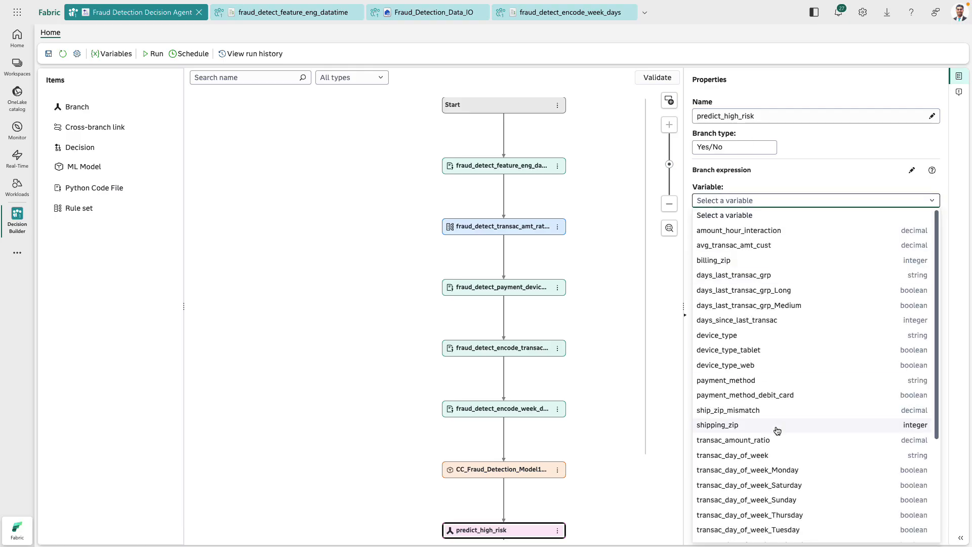
scroll(777, 428, "down", 3)
left_click(757, 535)
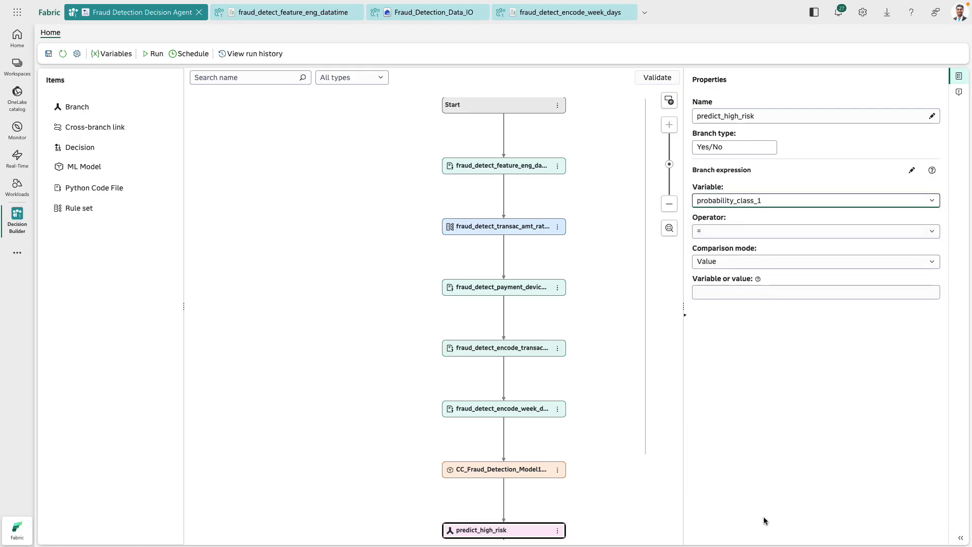
left_click(752, 233)
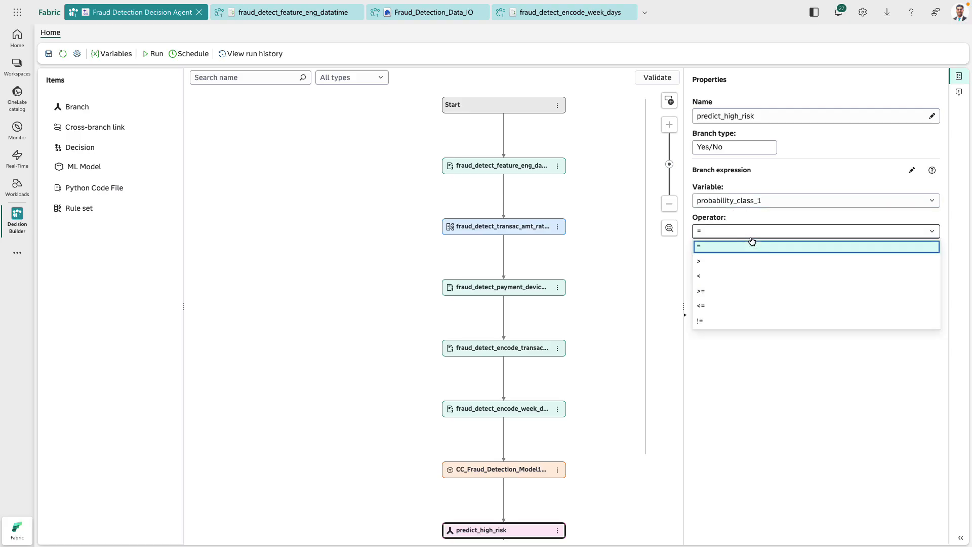
left_click(721, 262)
left_click(722, 292)
type("0.52")
left_click(777, 408)
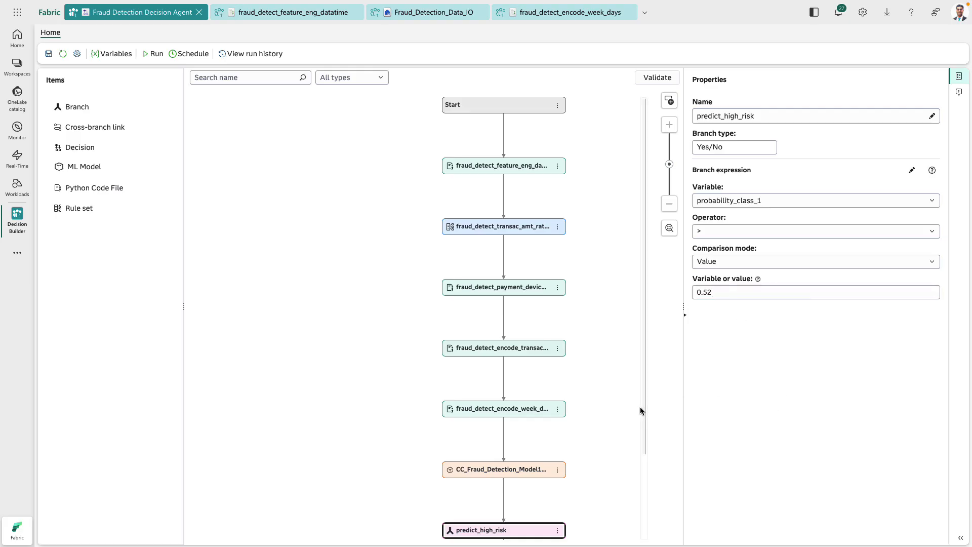
- Add a second Yes/No (variable) branch on the No path of predict_high_risk, keeping the suggested name
scroll(637, 481, "down", 2)
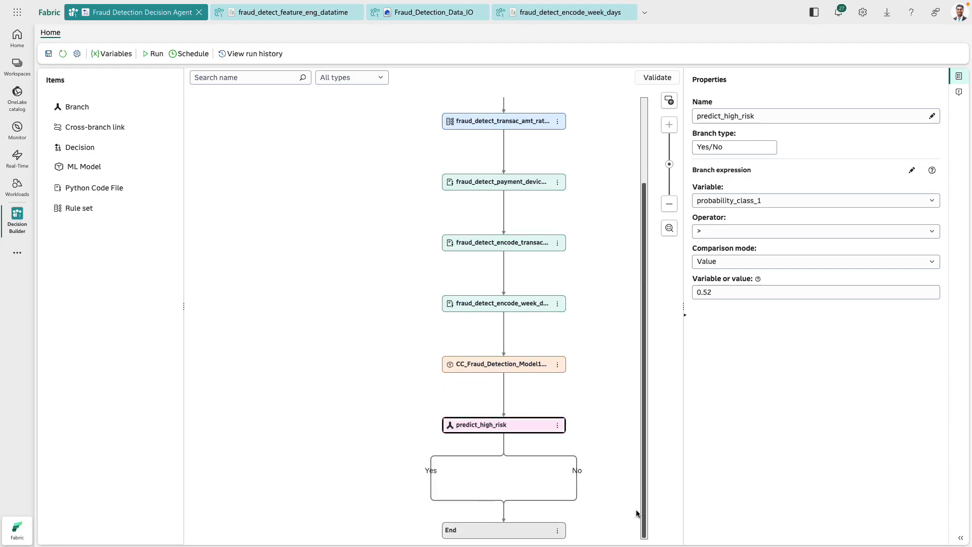
left_click(606, 503)
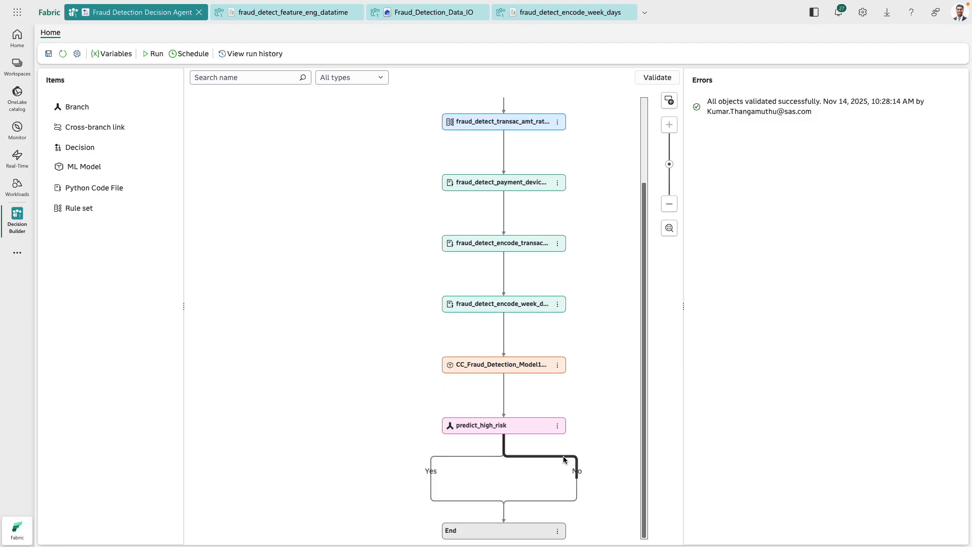
left_click(565, 458)
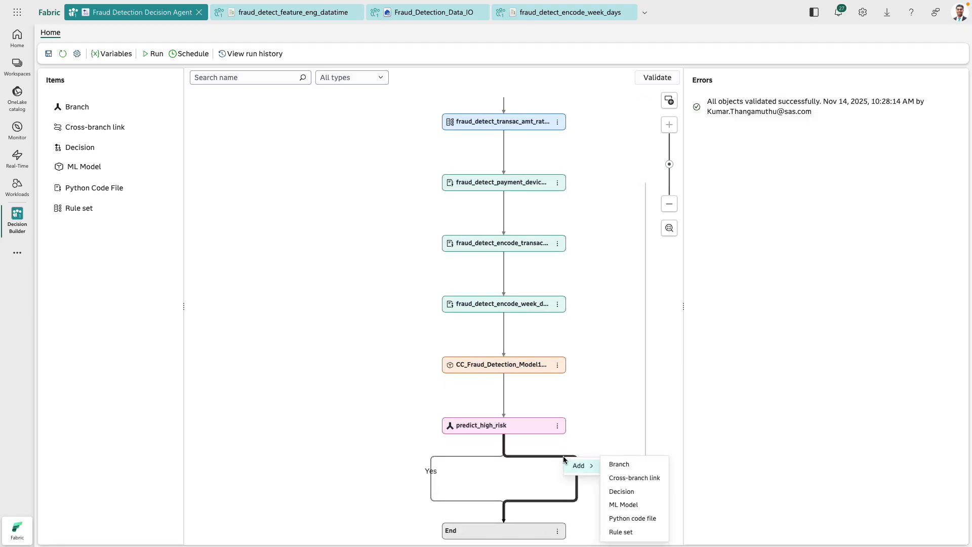
left_click(619, 464)
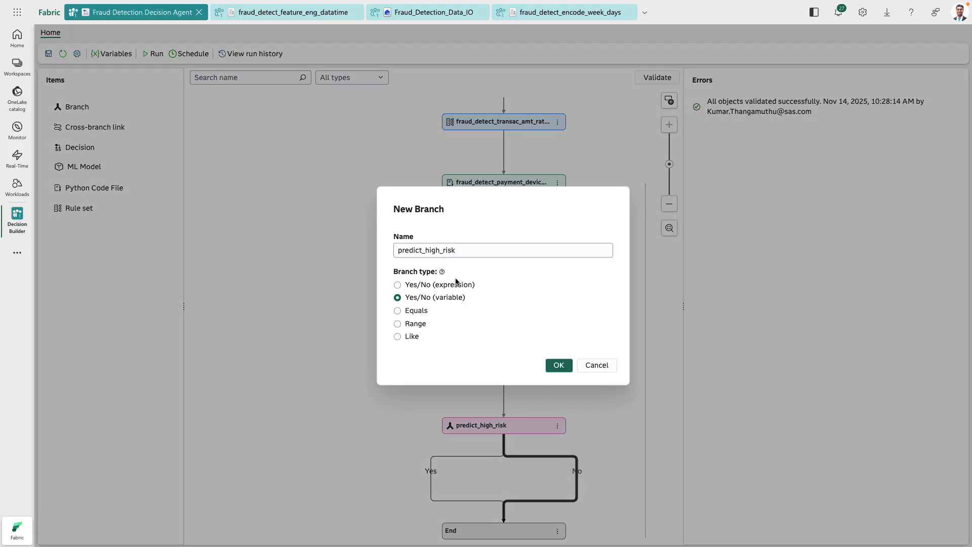
left_click(456, 287)
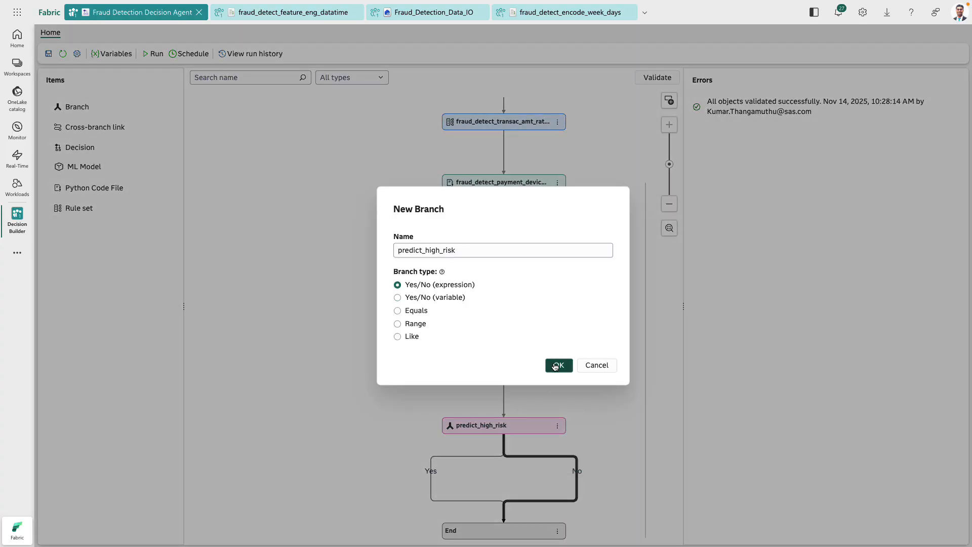
left_click(454, 298)
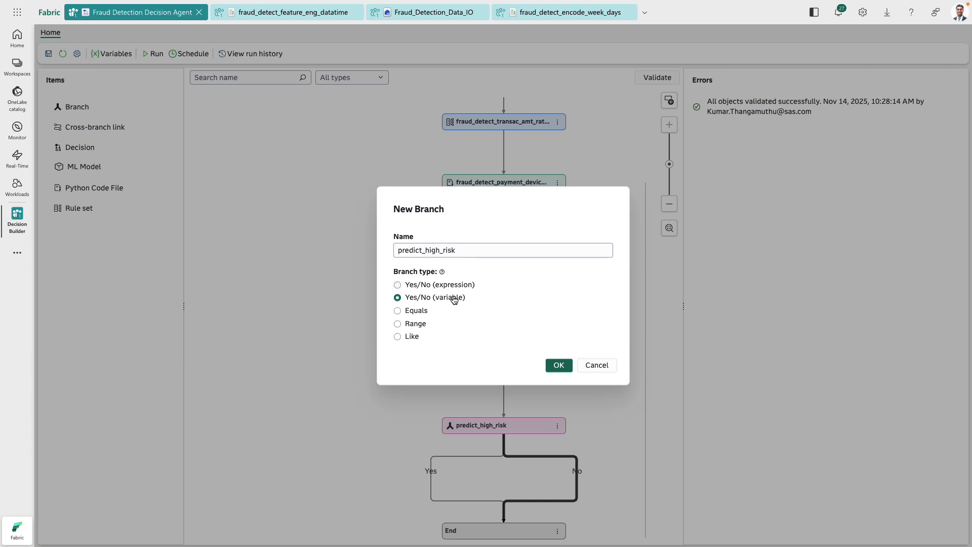
left_click(559, 366)
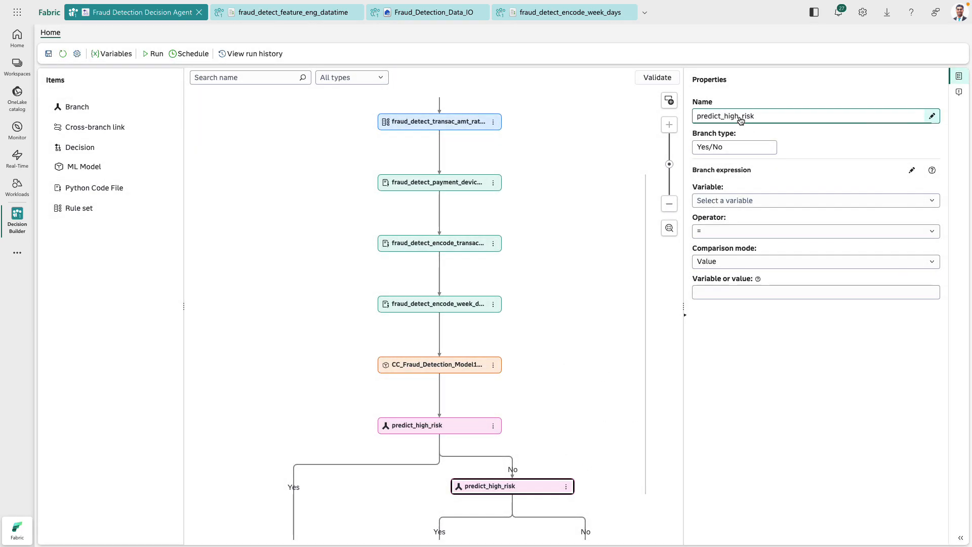
- Rename the second branch, on the No path of predict_high_risk, to predict_medium_risk
left_click(933, 116)
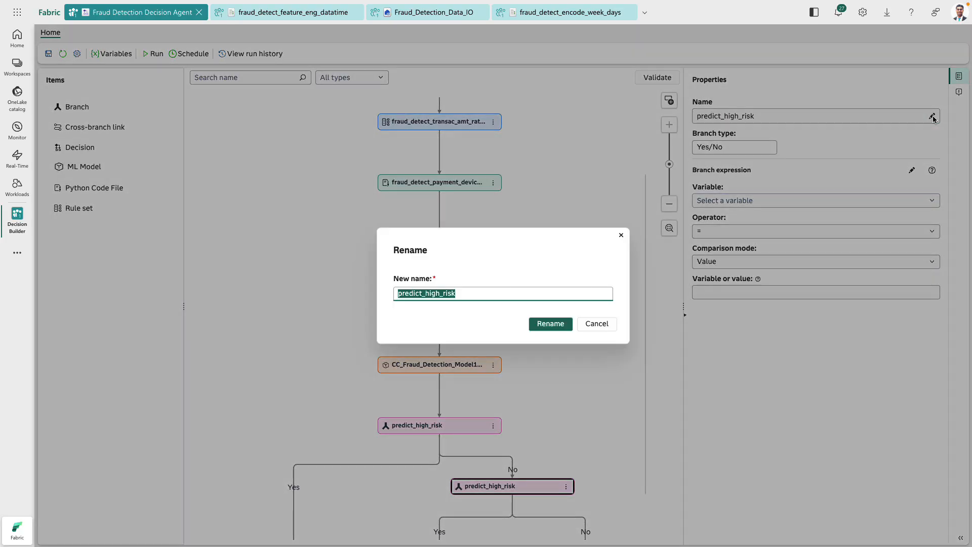
key("Right")
key("BackSpace")
key("BackSpace")
key("BackSpace")
key("BackSpace")
type("medium")
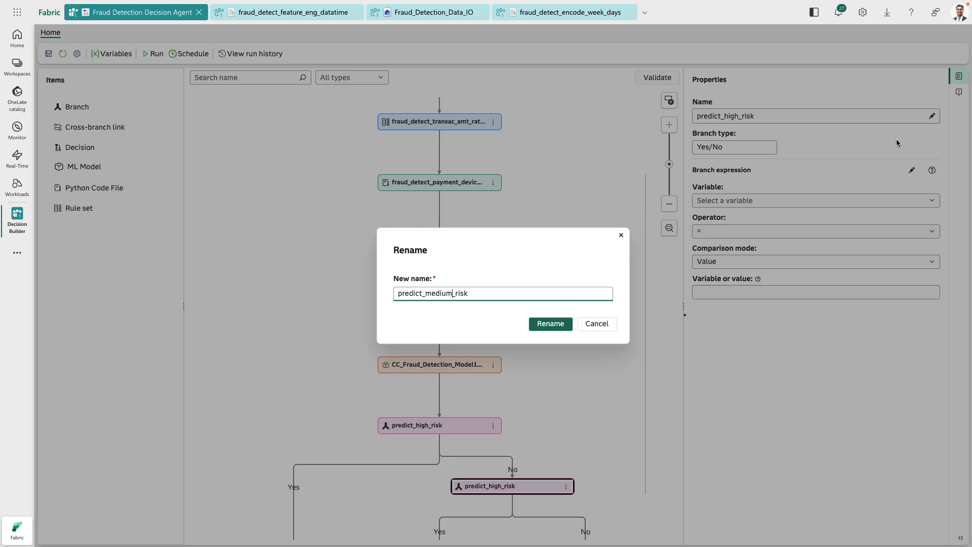
left_click(550, 324)
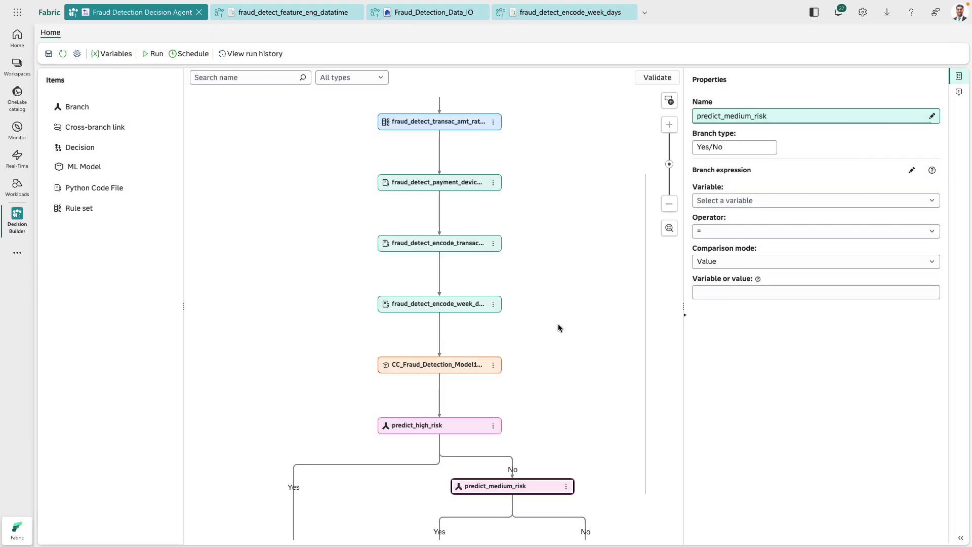
- Set the predict_medium_risk branch expression to probability_class_1 > 0.40
left_click(749, 201)
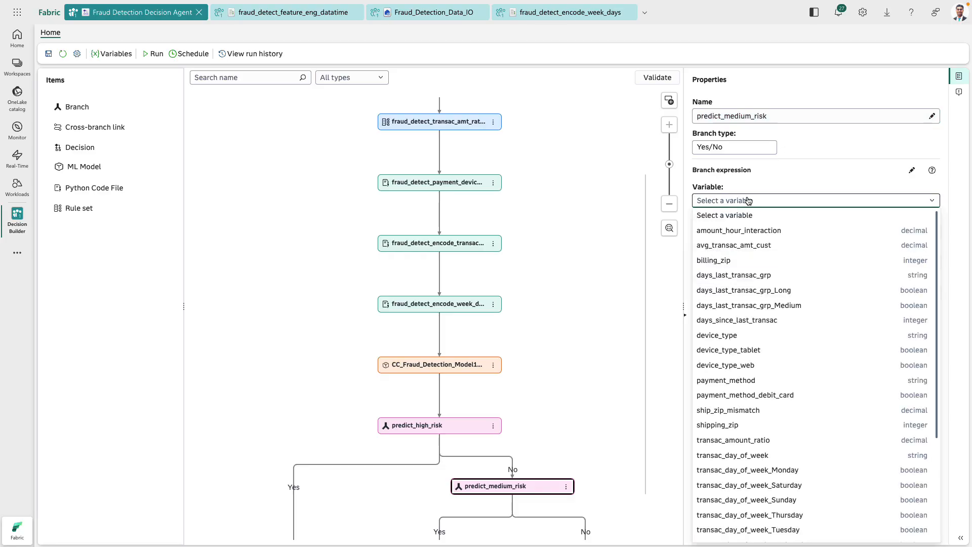
scroll(809, 494, "down", 5)
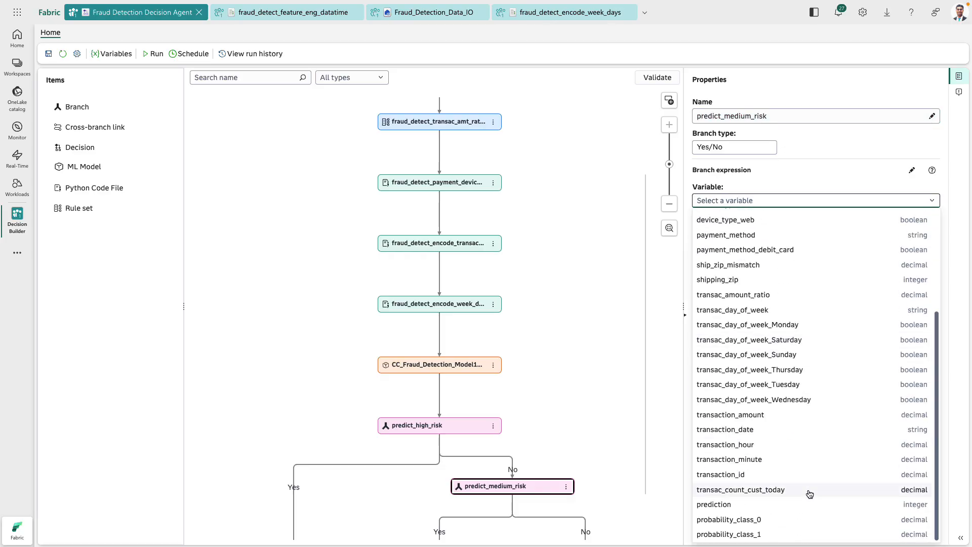
left_click(760, 532)
left_click(721, 232)
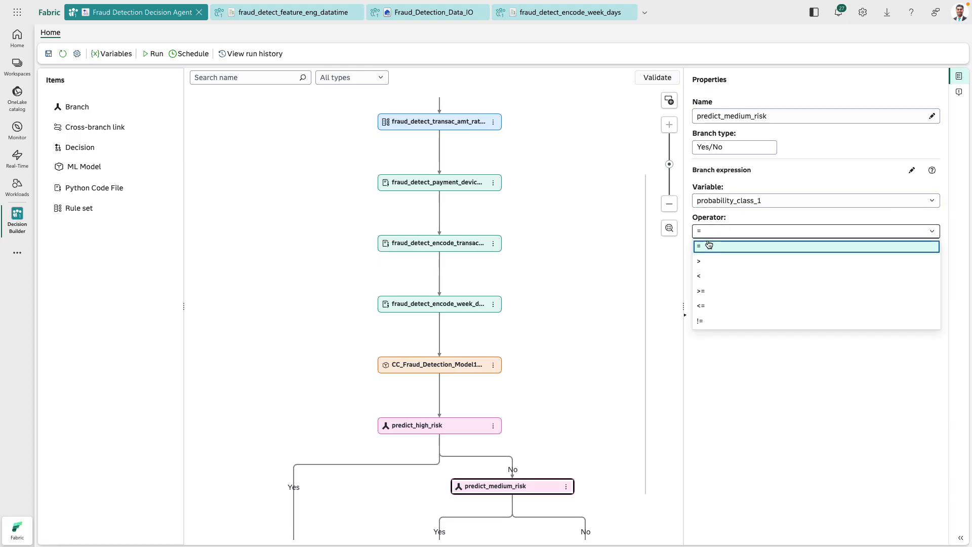
left_click(708, 263)
left_click(740, 292)
type("0.40")
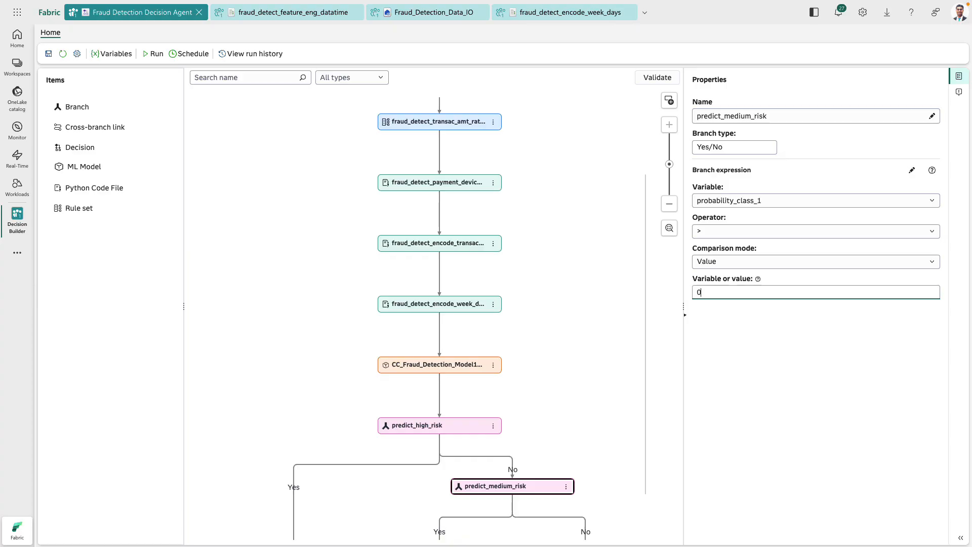
left_click(742, 403)
scroll(599, 404, "down", 3)
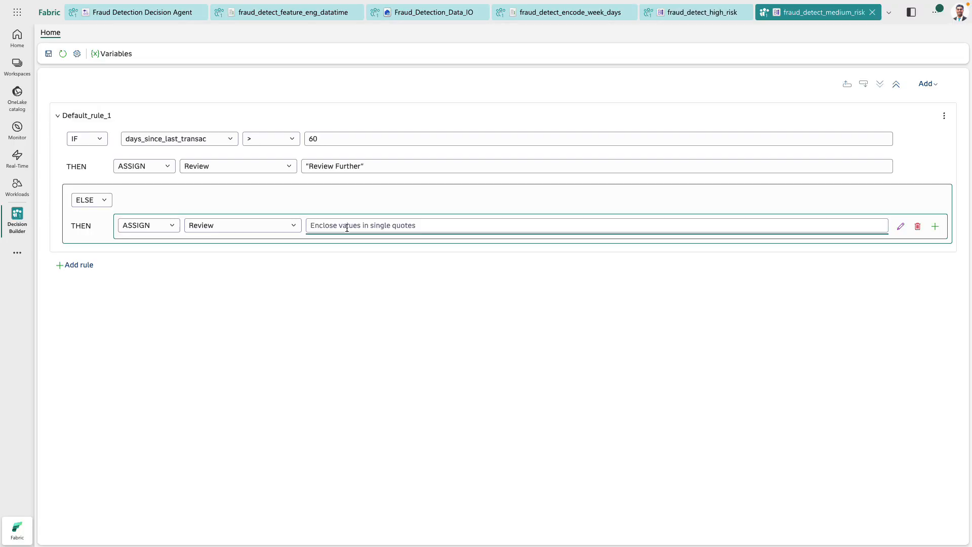
- In the fraud_detect_medium_risk rule set, make the ELSE action assign "No Further Review" to Review
type("\"No Further Review")
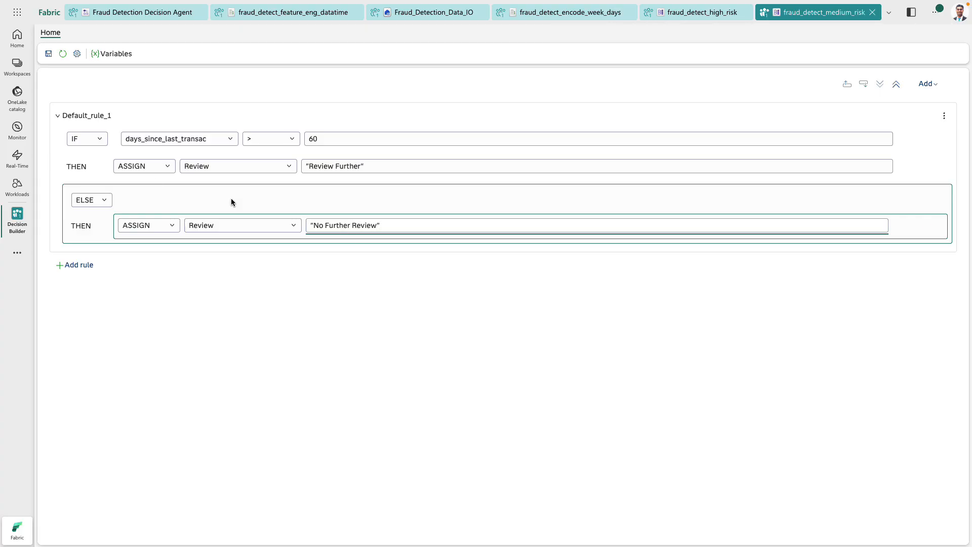
- In the Fraud Detection Decision Agent, add the fraud_detect_high_risk rule set to the Yes path of predict_high_risk
left_click(106, 14)
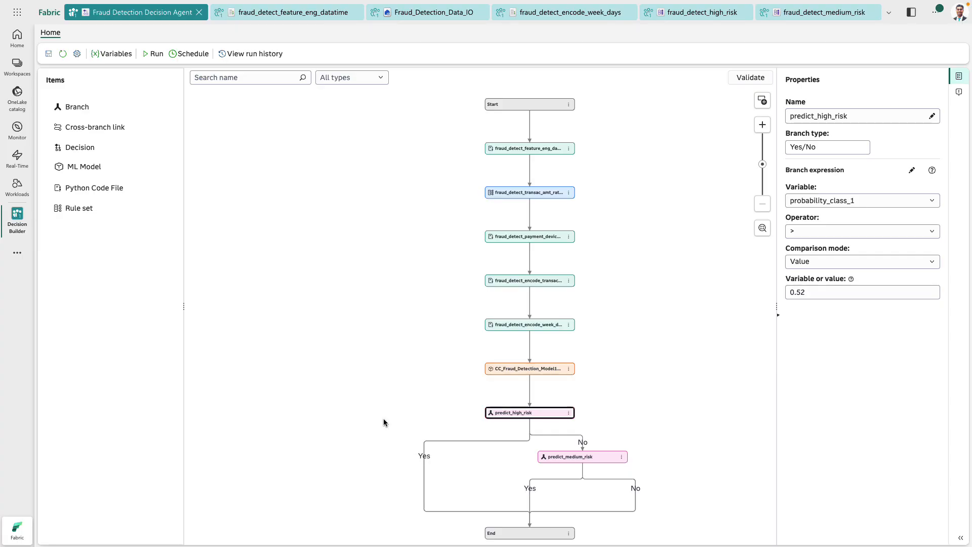
left_click_drag(85, 208, 446, 448)
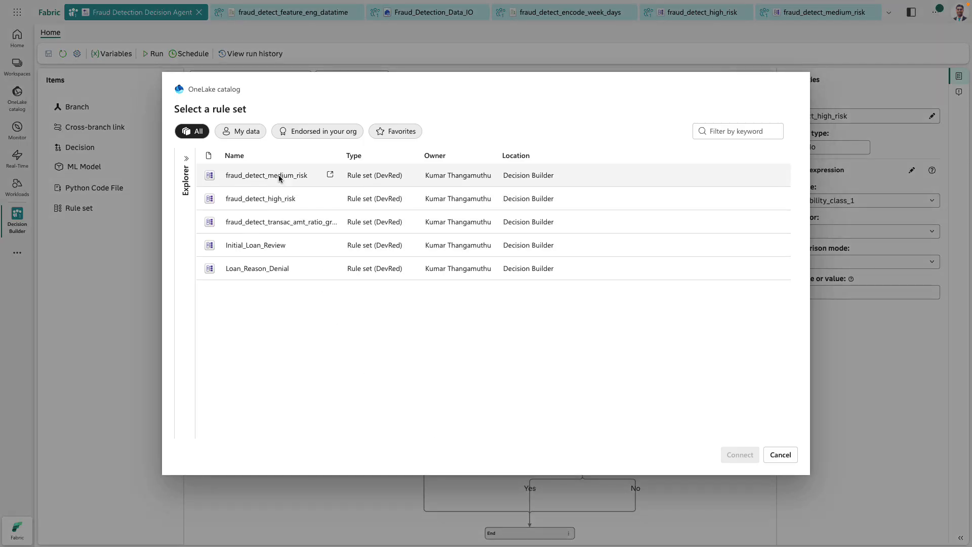
left_click(286, 201)
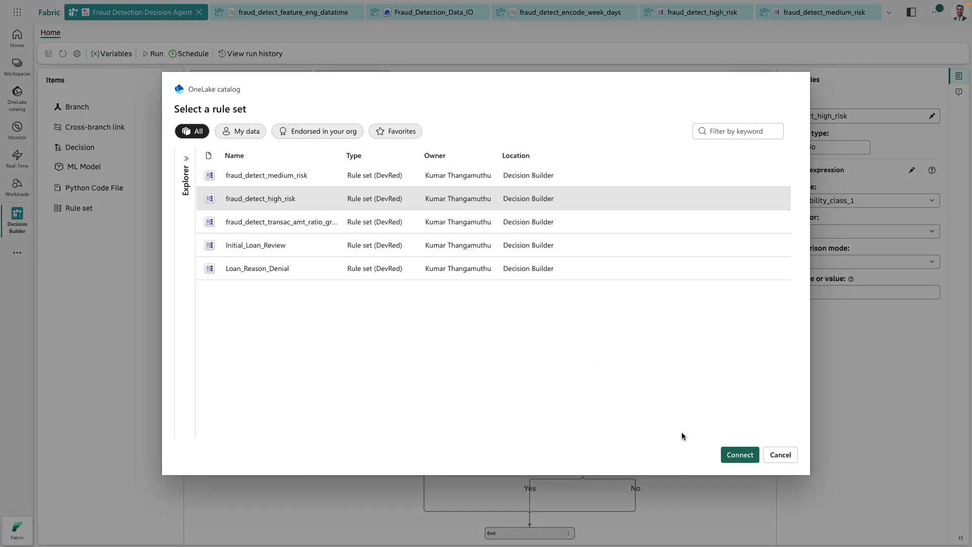
left_click(740, 454)
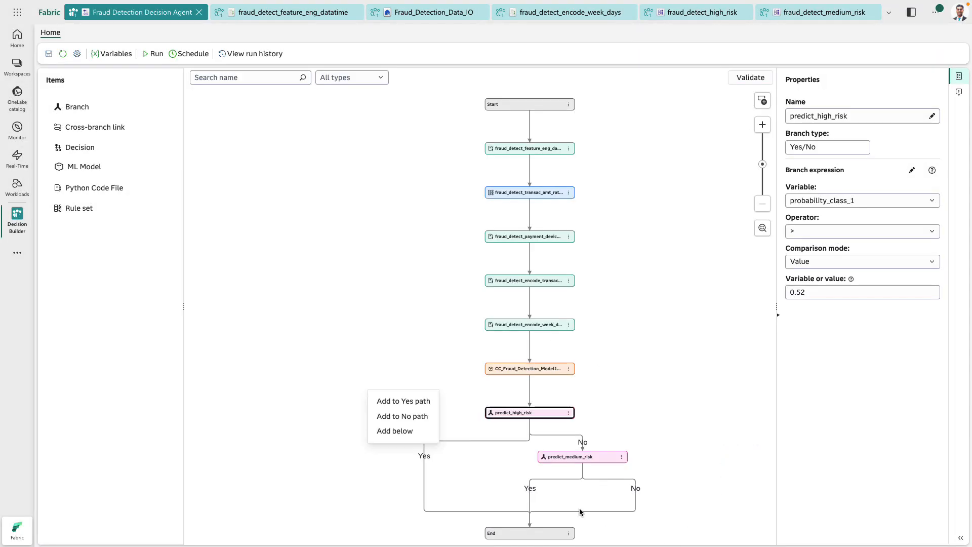
left_click(415, 400)
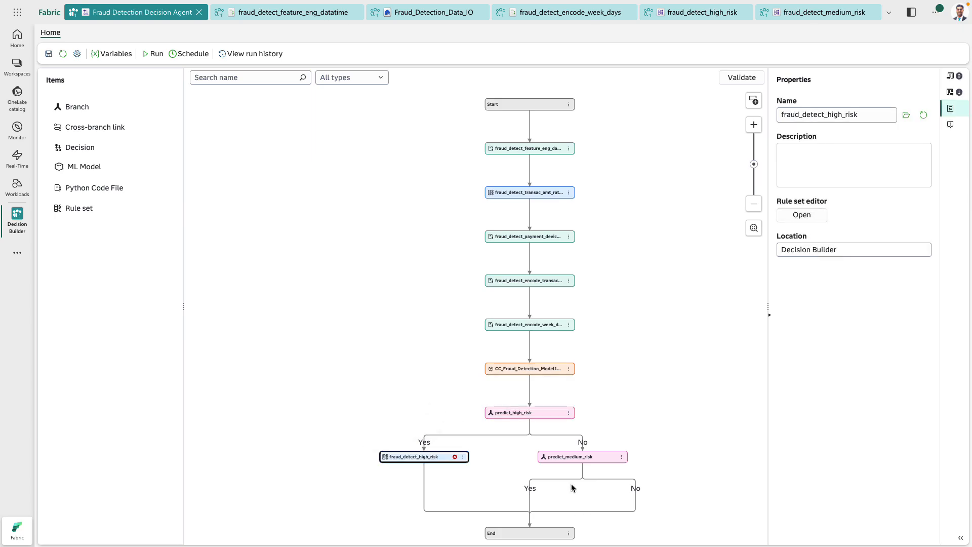
- Add the fraud_detect_medium_risk rule set to the Yes path of predict_medium_risk
left_click_drag(85, 210, 533, 493)
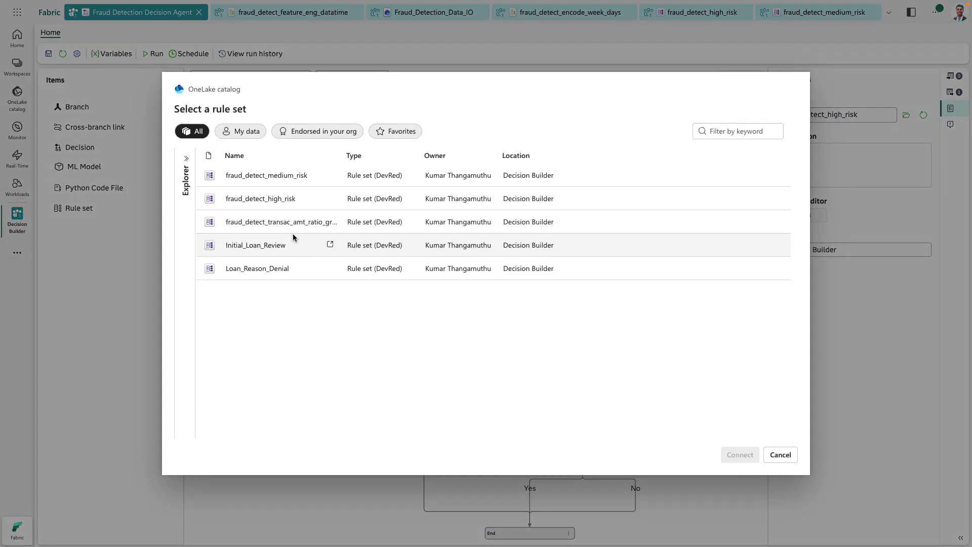
left_click(261, 175)
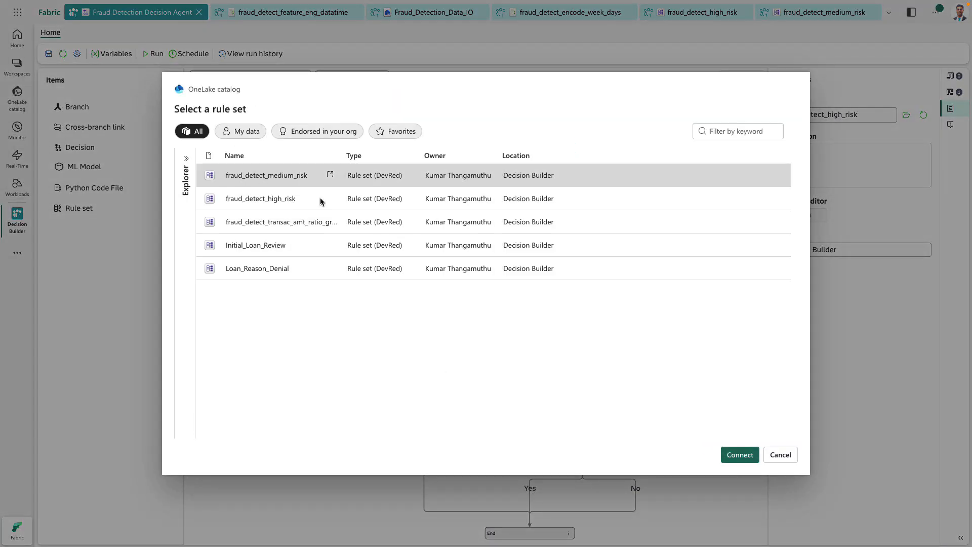
left_click(738, 458)
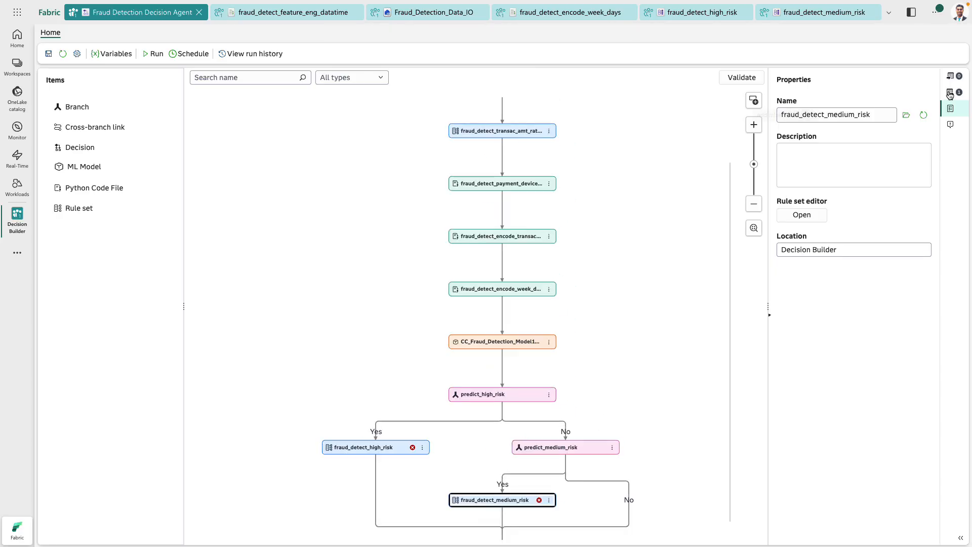
- Check the output mappings of fraud_detect_medium_risk and add the missing decision variable Review
left_click(951, 92)
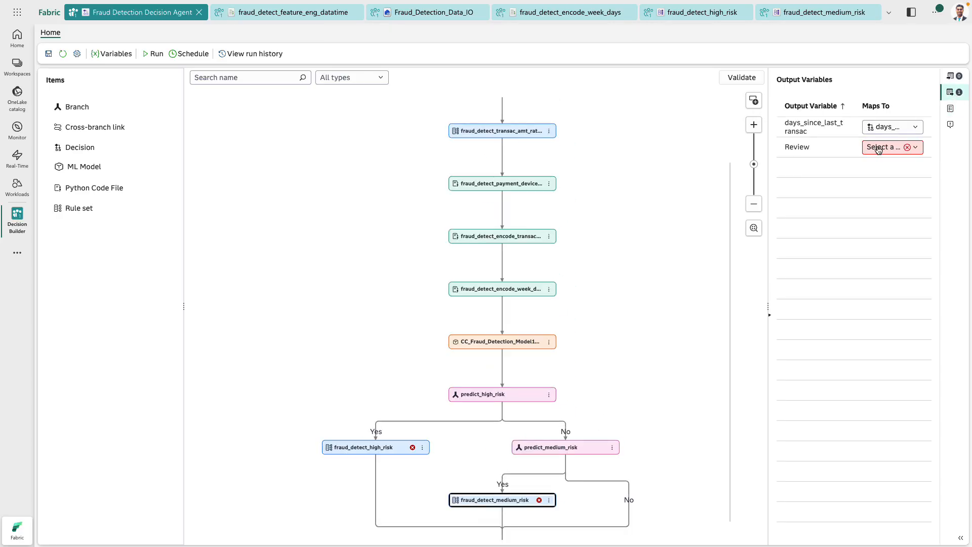
left_click(754, 100)
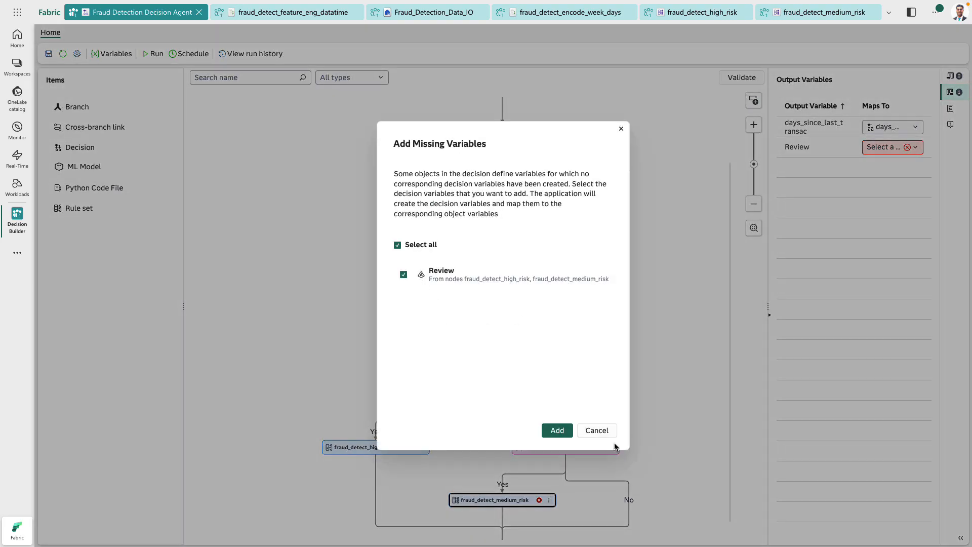
left_click(567, 434)
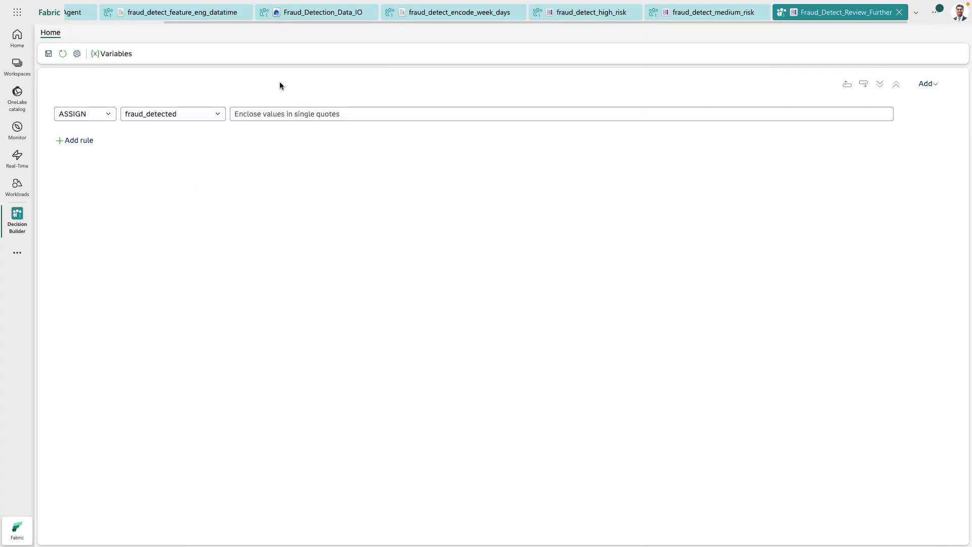
- In the Fraud_Detect_Review_Further rule set, assign the value "Yes" to fraud_detected
left_click(400, 114)
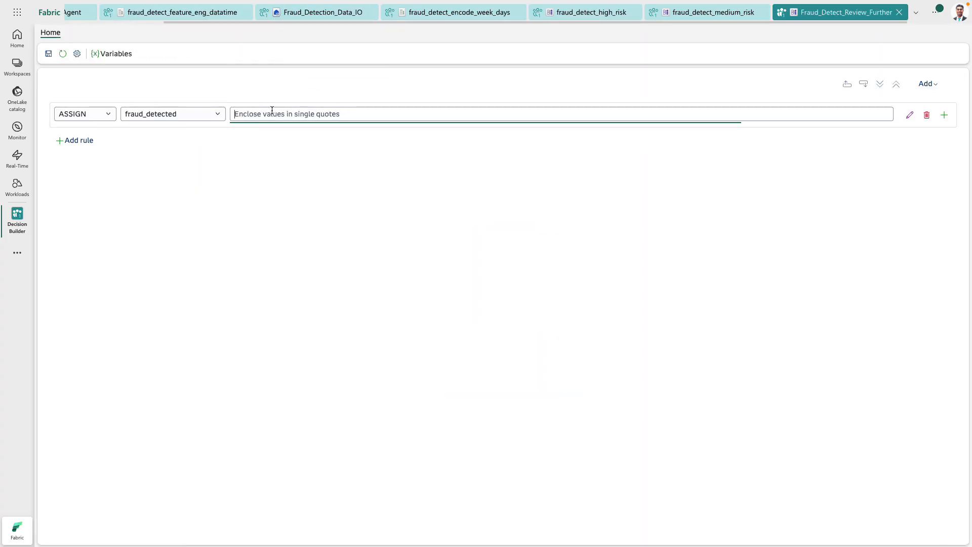
type("'")
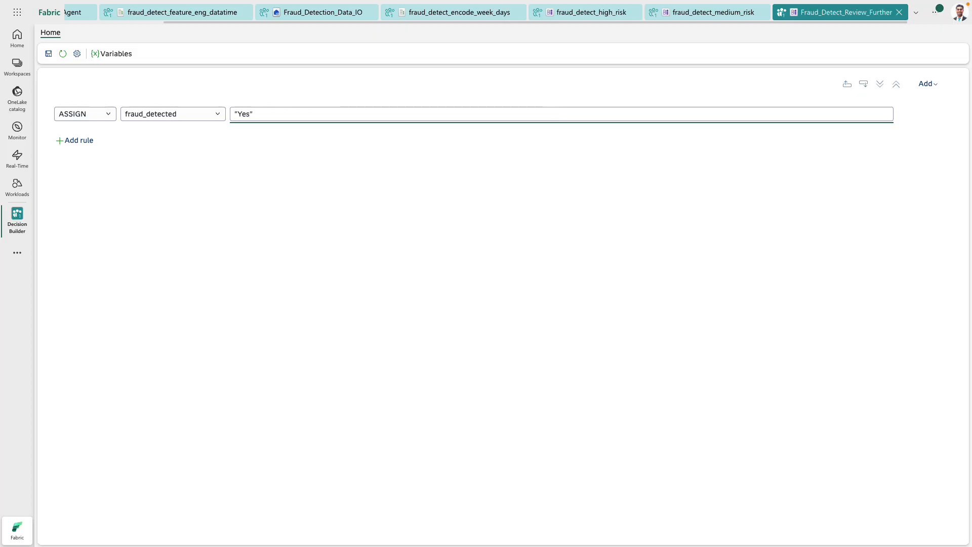
left_click(426, 210)
- Add a Yes/No (variable) branch named Flag_Detected_Fraud after fraud_detect_high_risk, with the expression Review = "Review Further"
left_click_drag(77, 106, 369, 471)
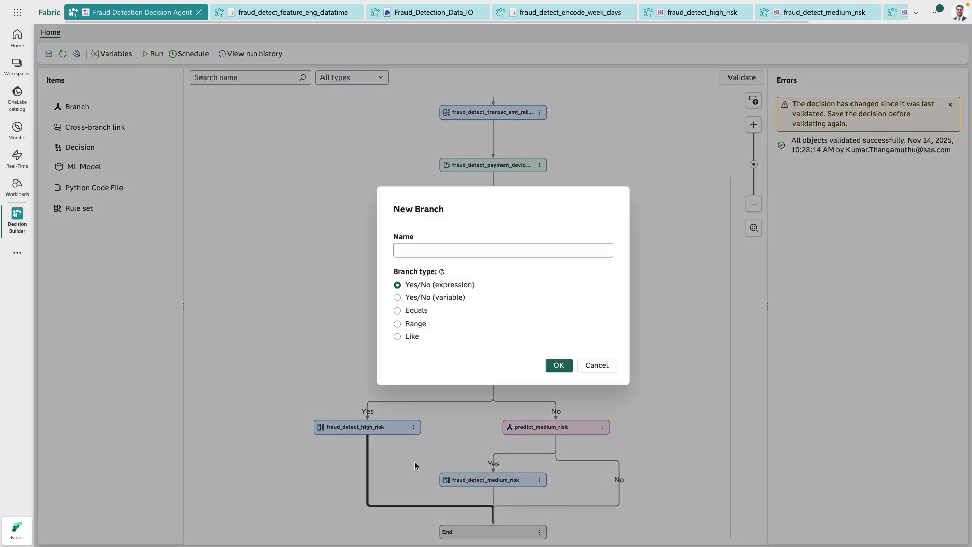
left_click(434, 299)
left_click(458, 250)
type("f")
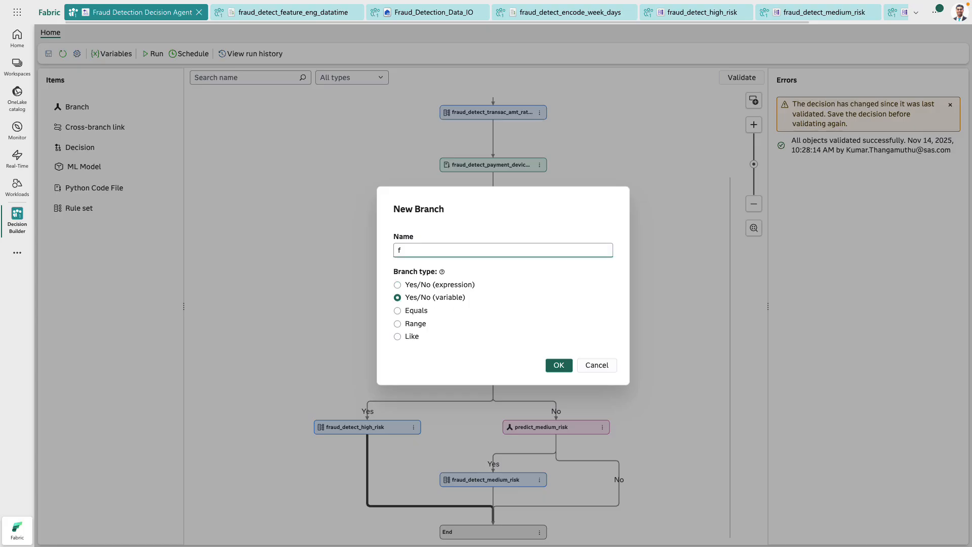
type("la")
type("g_Detected_Fraud")
left_click(558, 364)
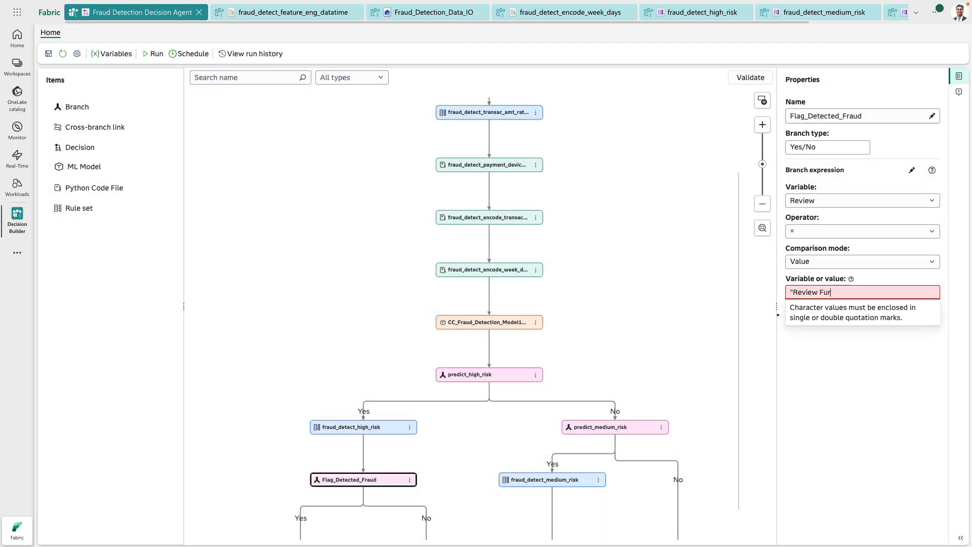
type("\"")
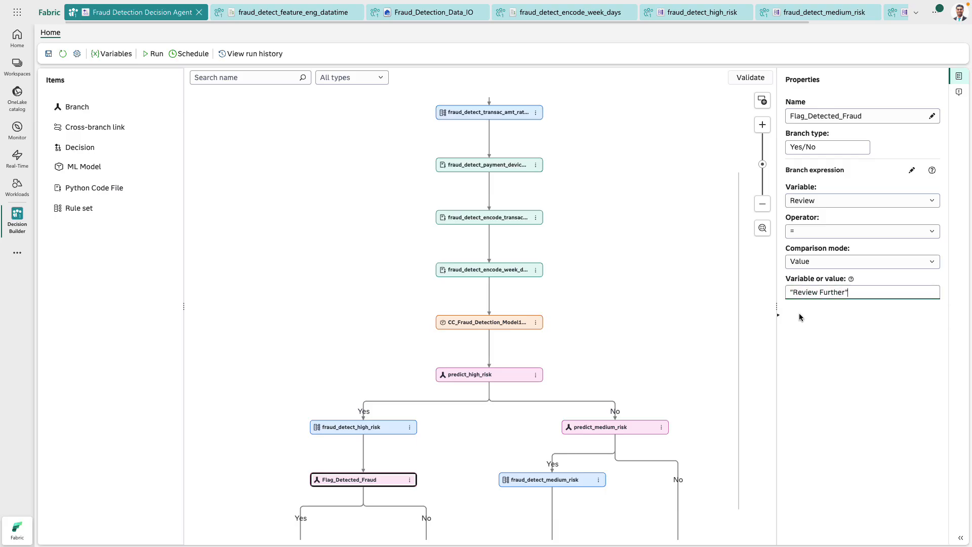
- Add a cross-branch link from below the fraud_detect_medium_risk rule set to the Flag_Detected_Fraud node
scroll(655, 364, "down", 2)
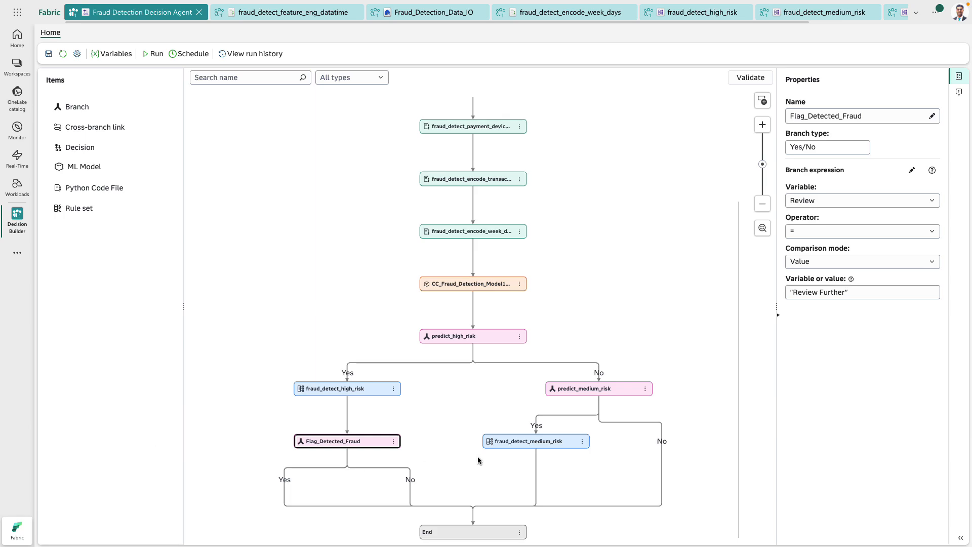
left_click(536, 459)
mouse_move(556, 466)
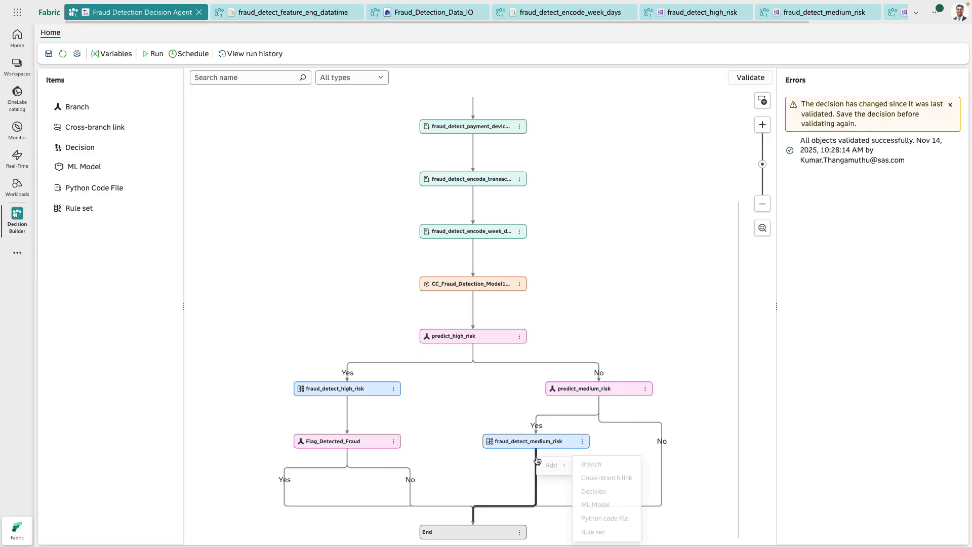
left_click(603, 479)
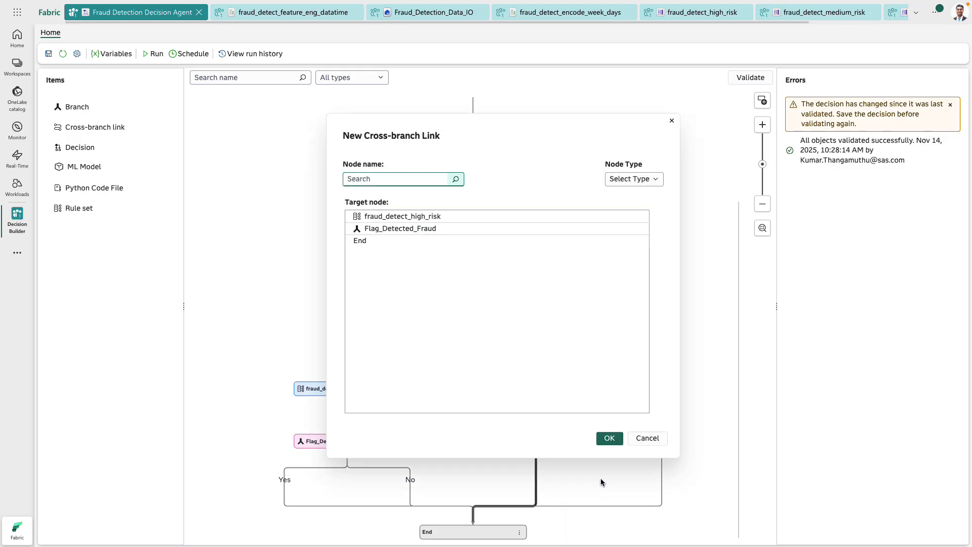
left_click(449, 232)
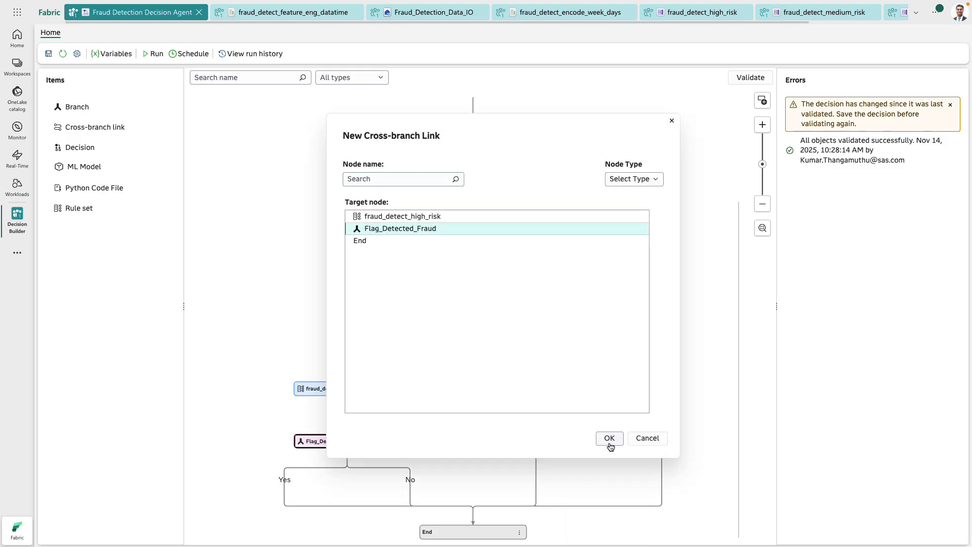
left_click(610, 437)
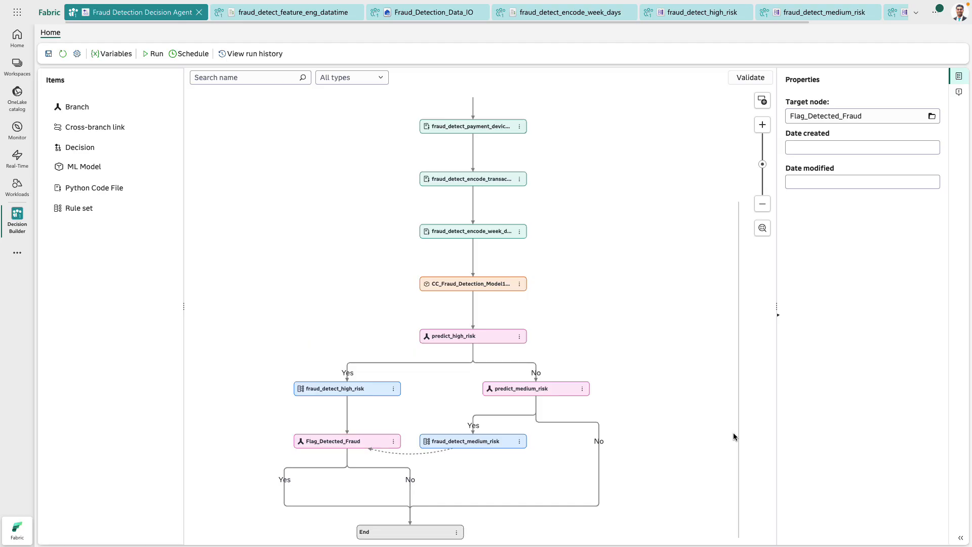
- Add the Fraud_Detect_Review_Further rule set to the Yes path of Flag_Detected_Fraud
left_click(338, 467)
left_click_drag(72, 211, 304, 488)
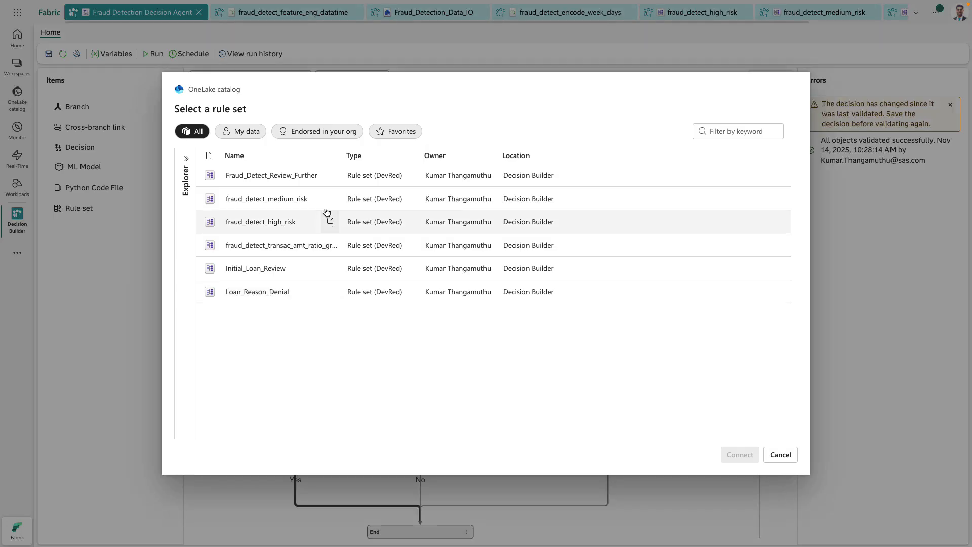
left_click(305, 176)
left_click(730, 456)
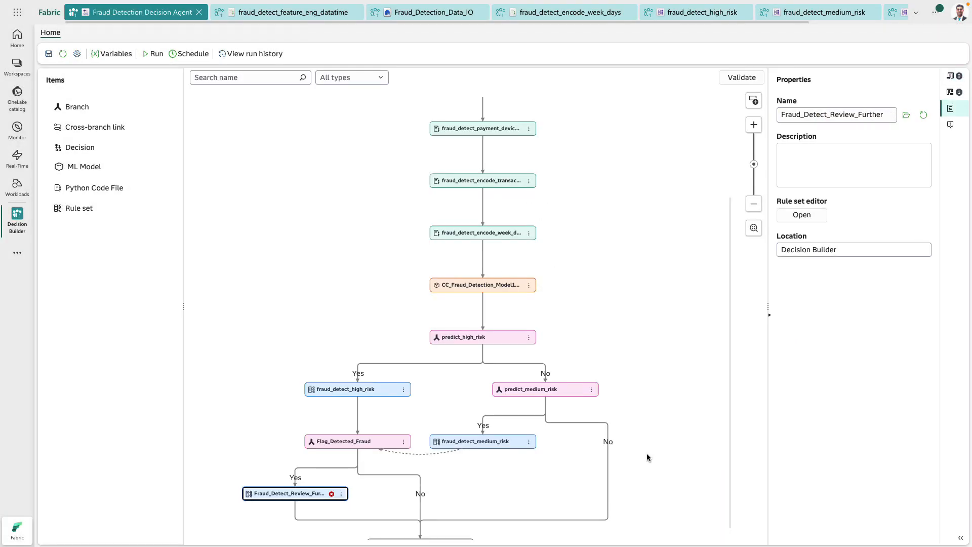
- Check the output mapping of Fraud_Detect_Review_Further and add the missing decision variable fraud_detected
left_click(958, 94)
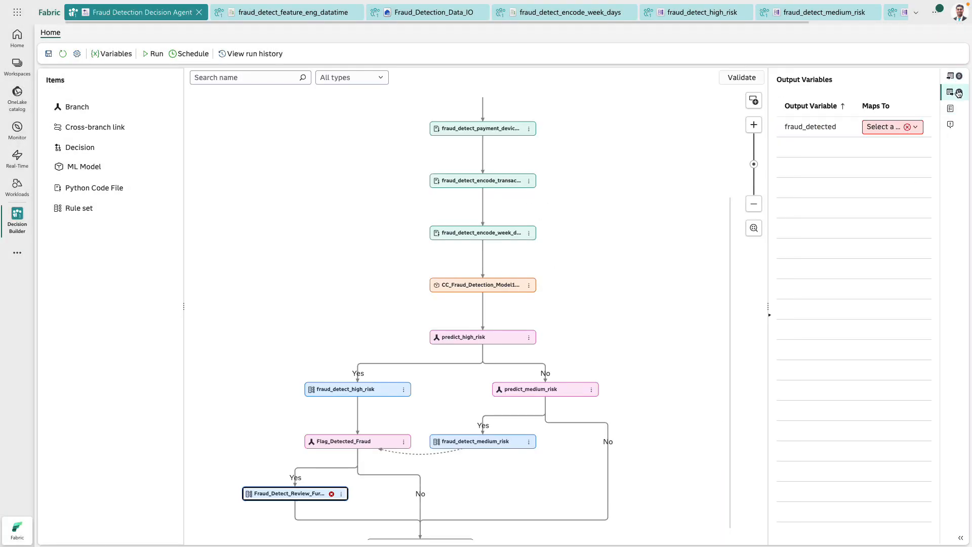
left_click(760, 109)
left_click(556, 430)
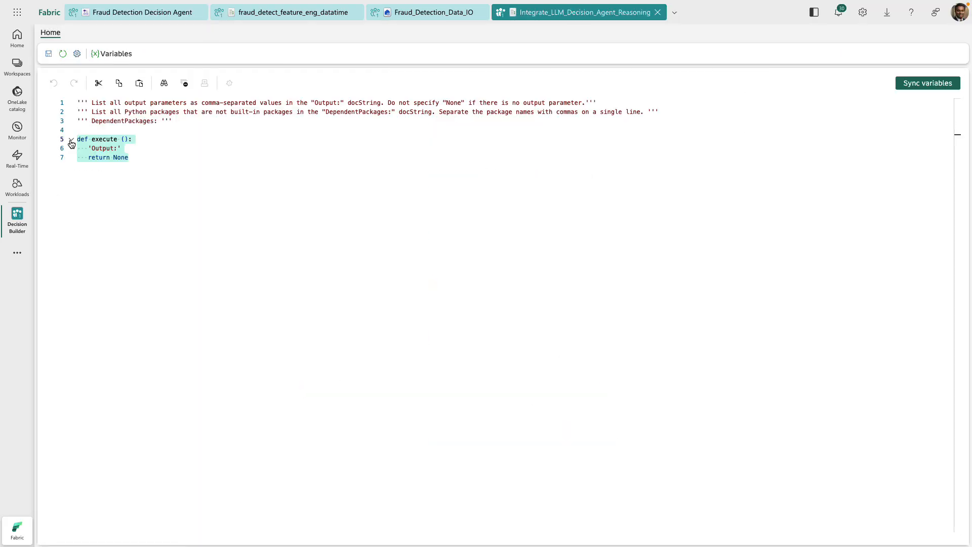
- Paste the Python code that requests a one-sentence fraud explanation from an LLM into the Integrate_LLM_Decision_Agent_Reasoning code file
key("ctrl+v")
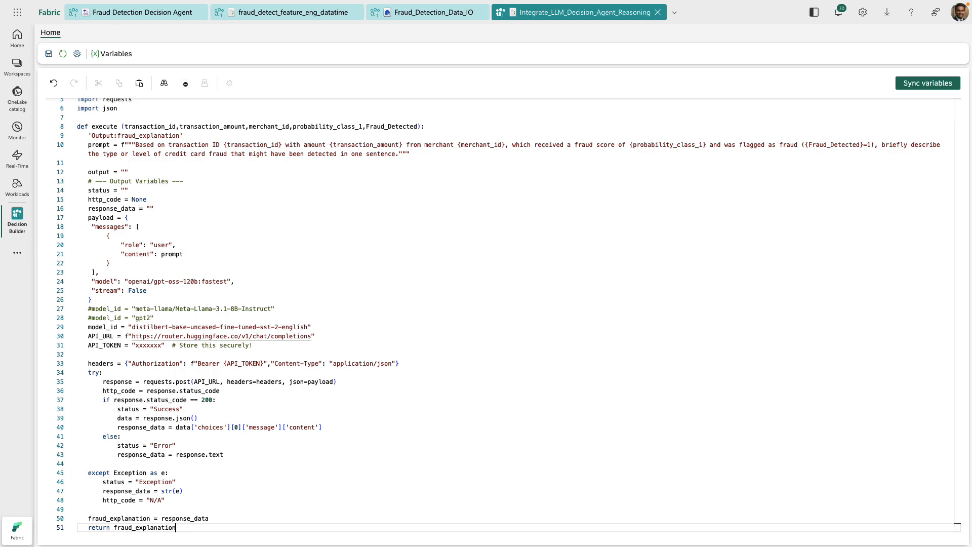
- Add the Integrate_LLM_Decision_Agent_Reasoning Python code file to the Fraud Detection Decision Agent flow, directly before the End node
scroll(250, 314, "up", 2)
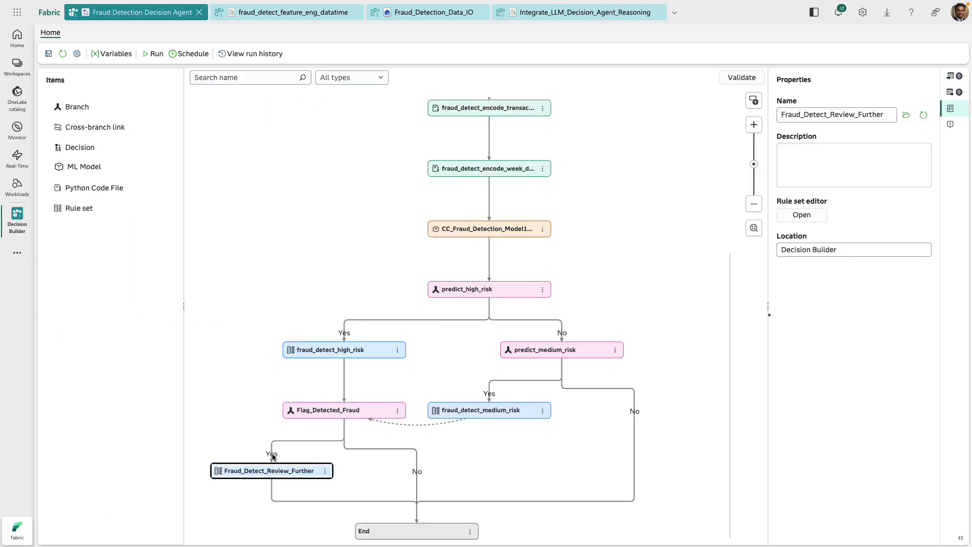
left_click_drag(83, 188, 425, 529)
left_click_drag(420, 531, 420, 532)
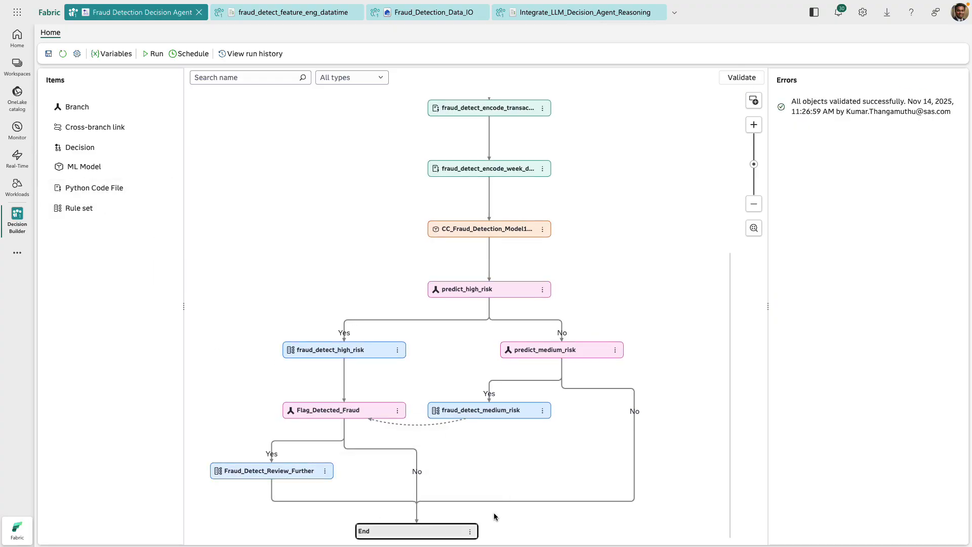
left_click(278, 177)
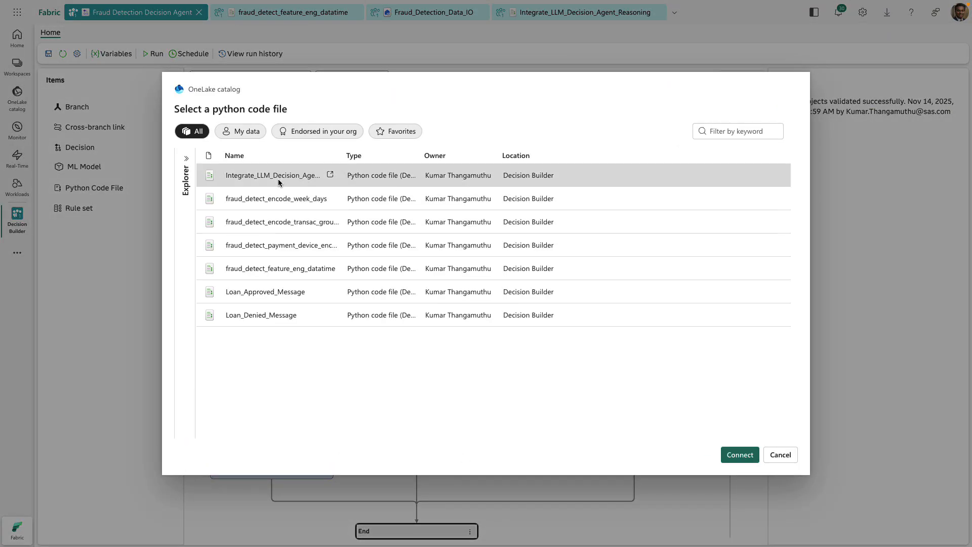
left_click(739, 455)
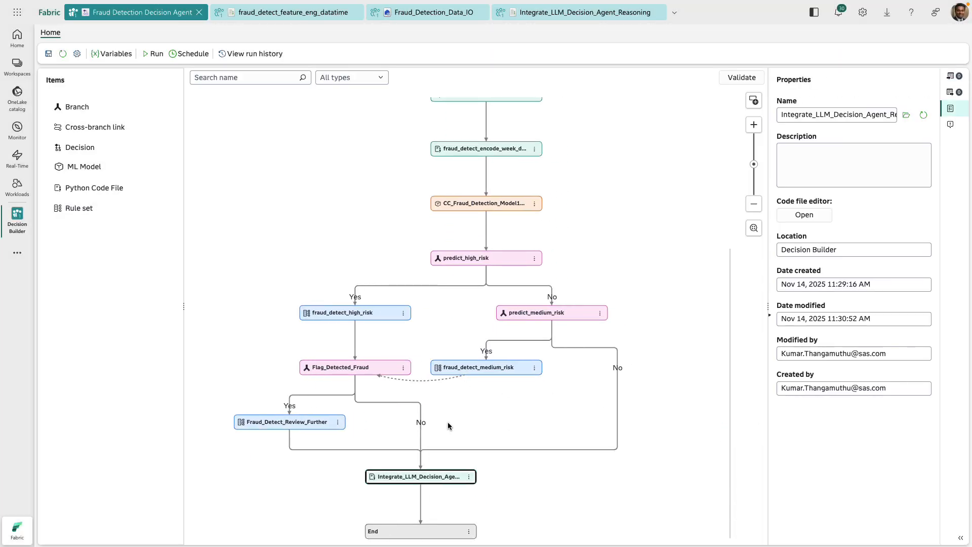
- Validate the decision and run it on the fraud_detection_input table, with Fraud_Detection_Data_IO as input and output lakehouse
left_click(741, 78)
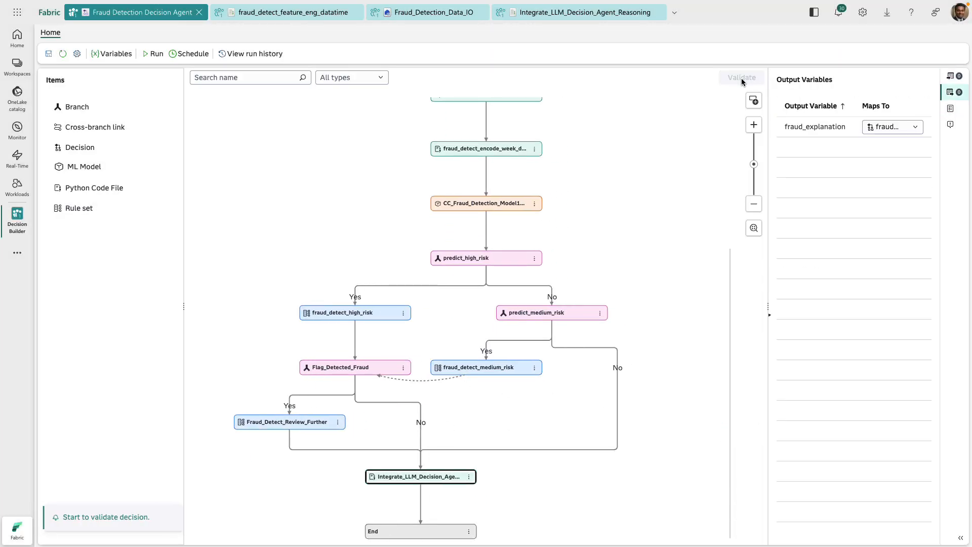
left_click(951, 125)
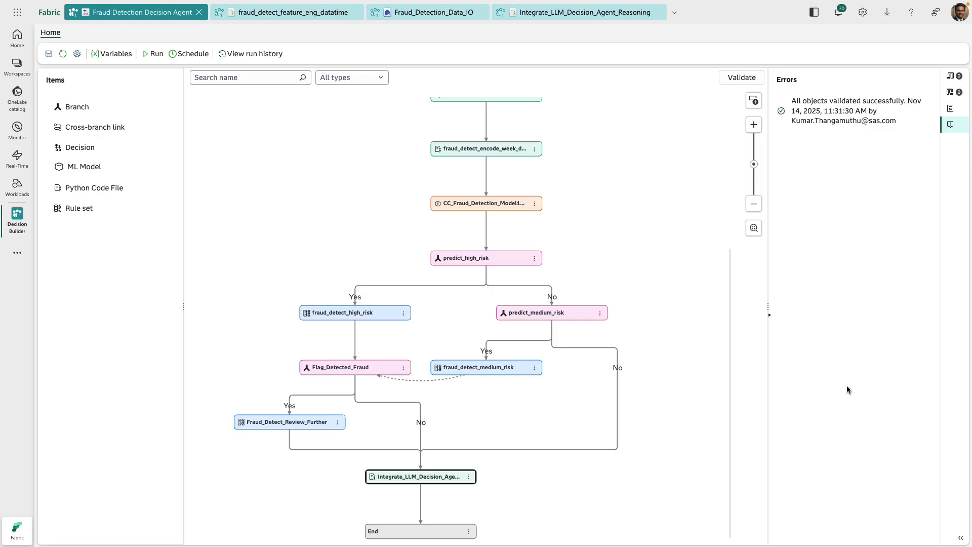
left_click(169, 56)
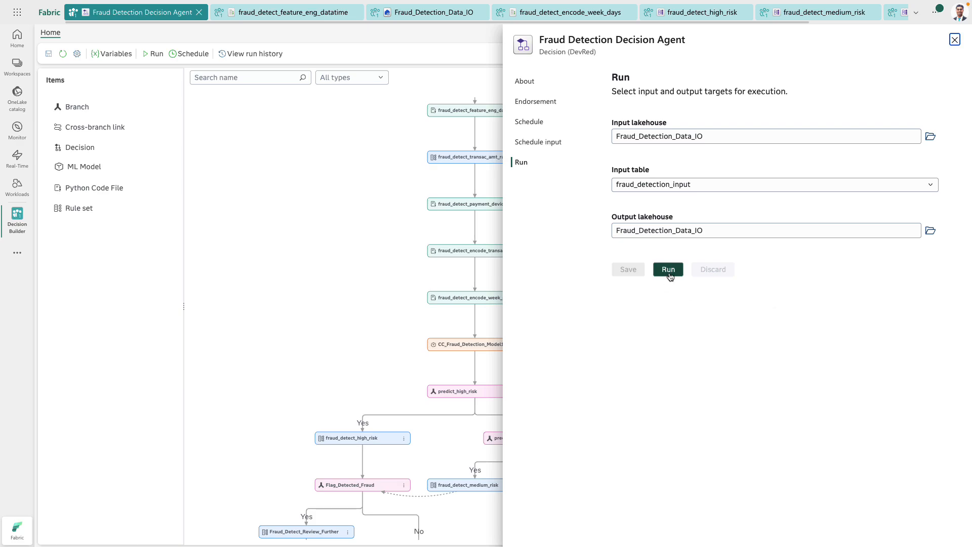
left_click(669, 272)
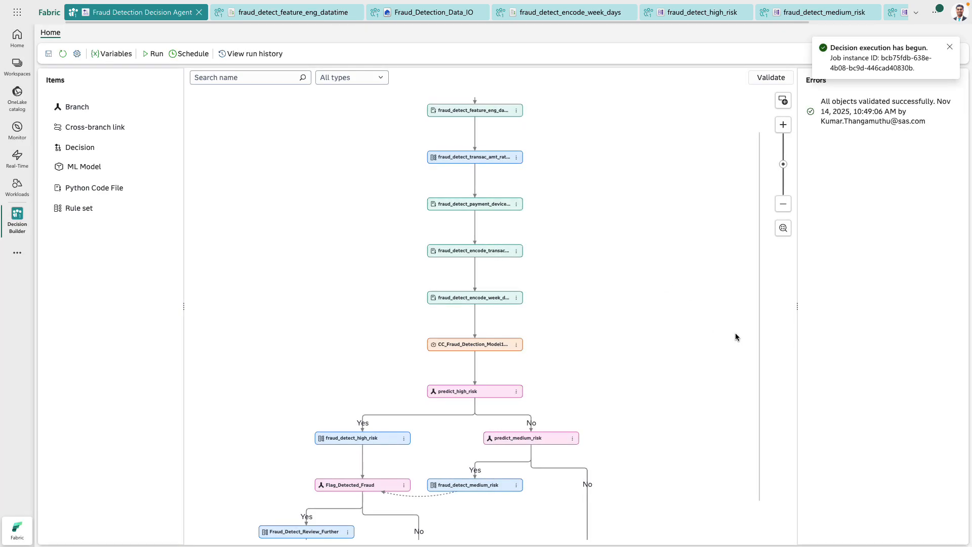
- Check the decision run's status in Monitor, then examine the review, fraud_detected and fraud_explanation columns of the newest Fraud_Detection_Data_IO output table
left_click(17, 132)
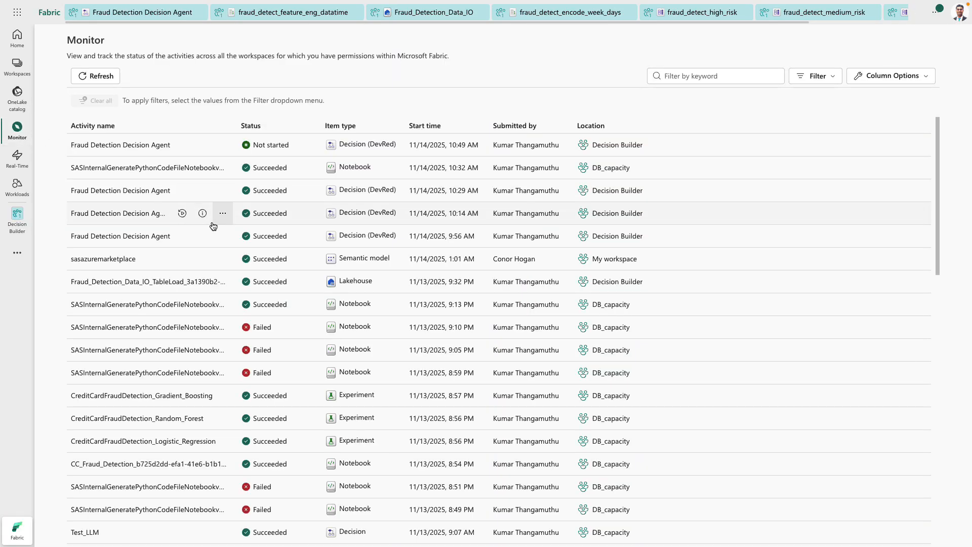
left_click(103, 77)
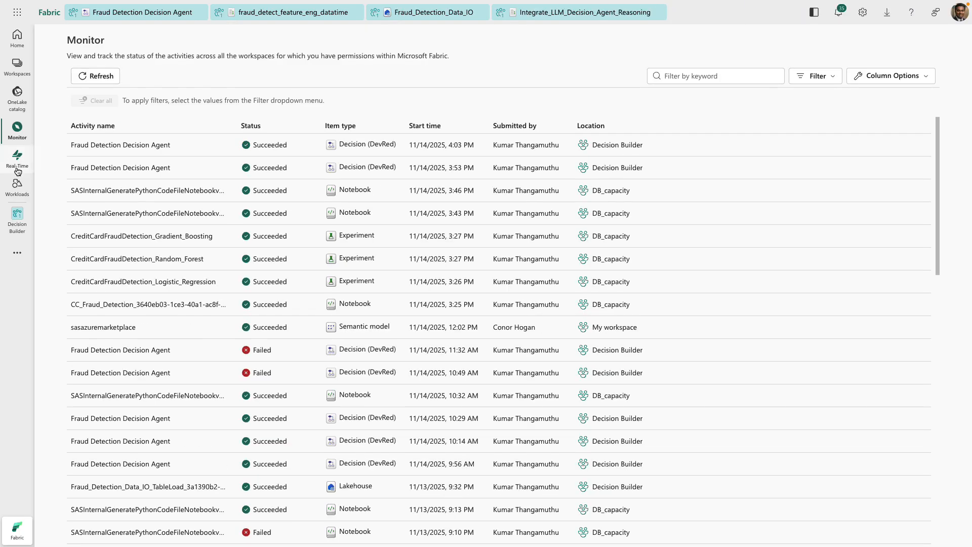
left_click(429, 15)
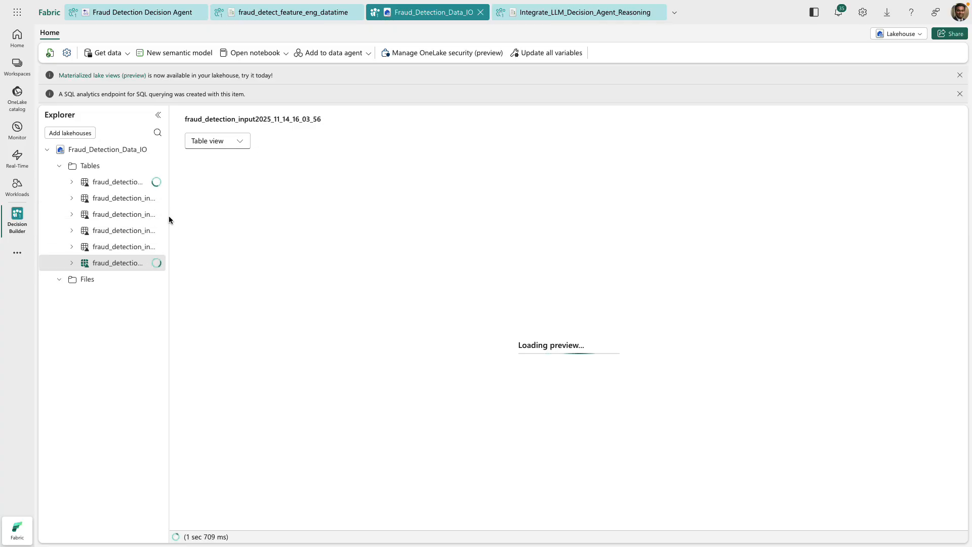
left_click_drag(329, 524, 727, 527)
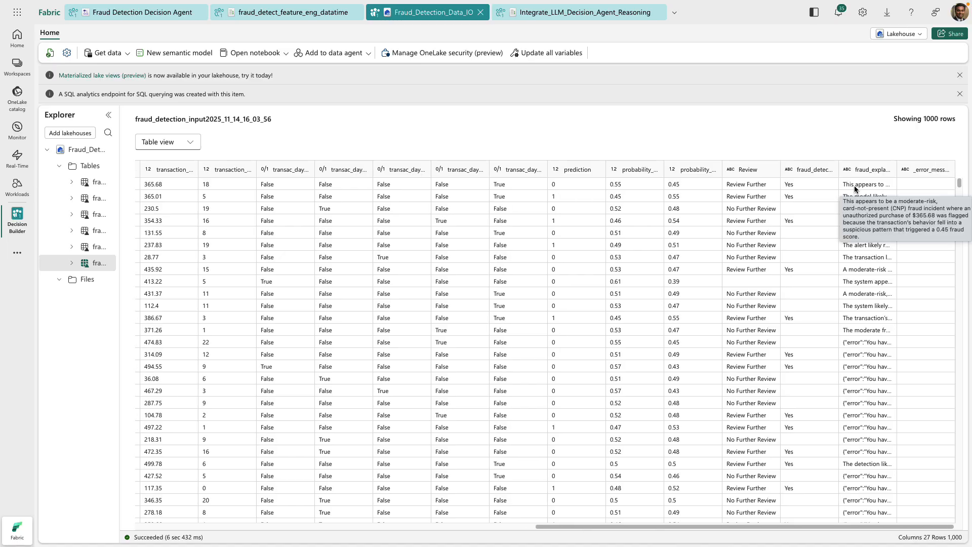